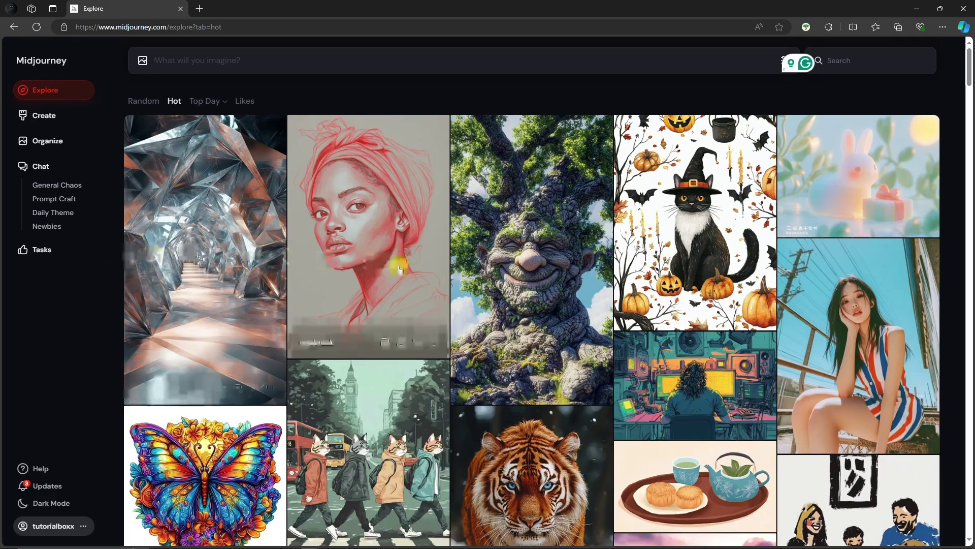
drag(969, 87, 969, 85)
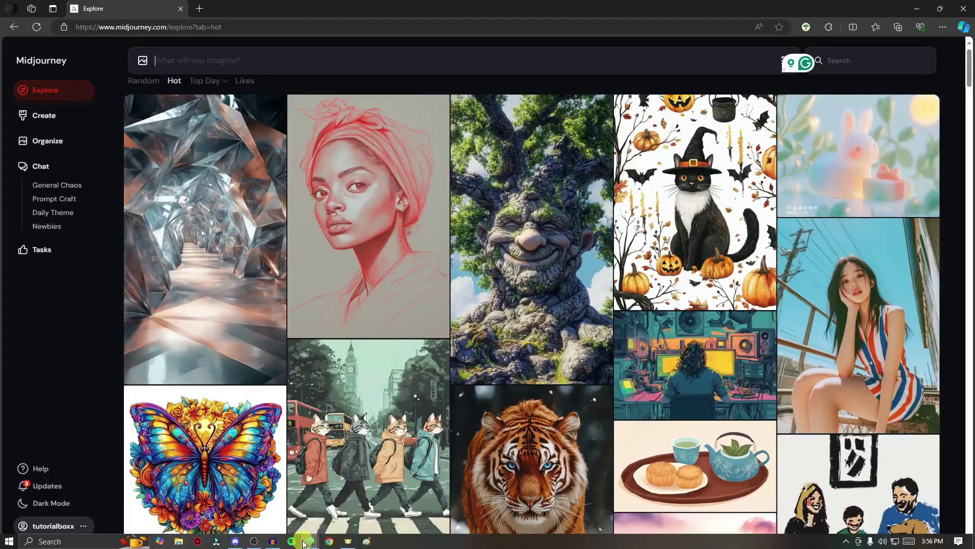
- Bring Discord over the gallery, visit getting-started, then return to Tutorial Boxx's #general cat logos
click(242, 541)
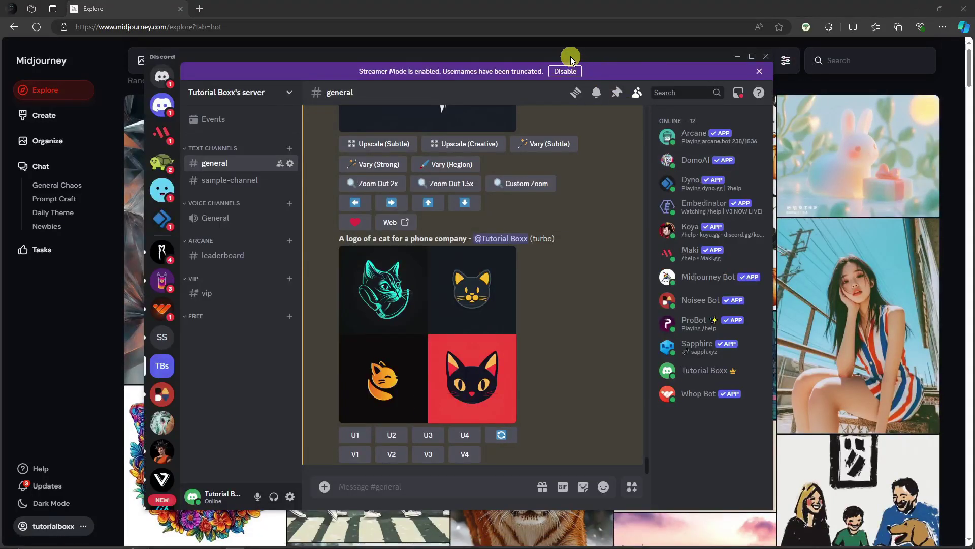
mouse_move(570, 57)
mouse_down()
mouse_move(621, 71)
mouse_move(584, 72)
mouse_move(601, 72)
mouse_up()
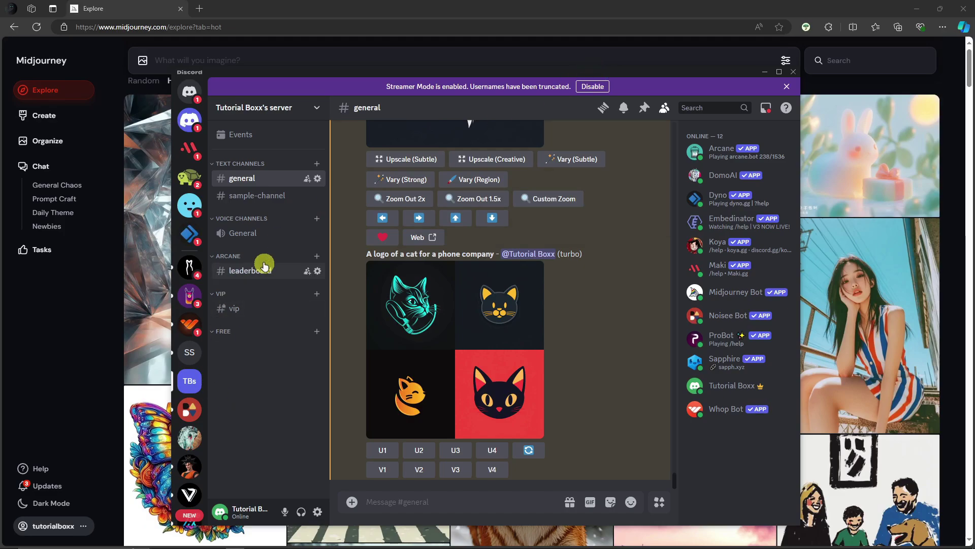
scroll(545, 414, up, 2)
scroll(653, 446, down, 2)
scroll(183, 377, down, 3)
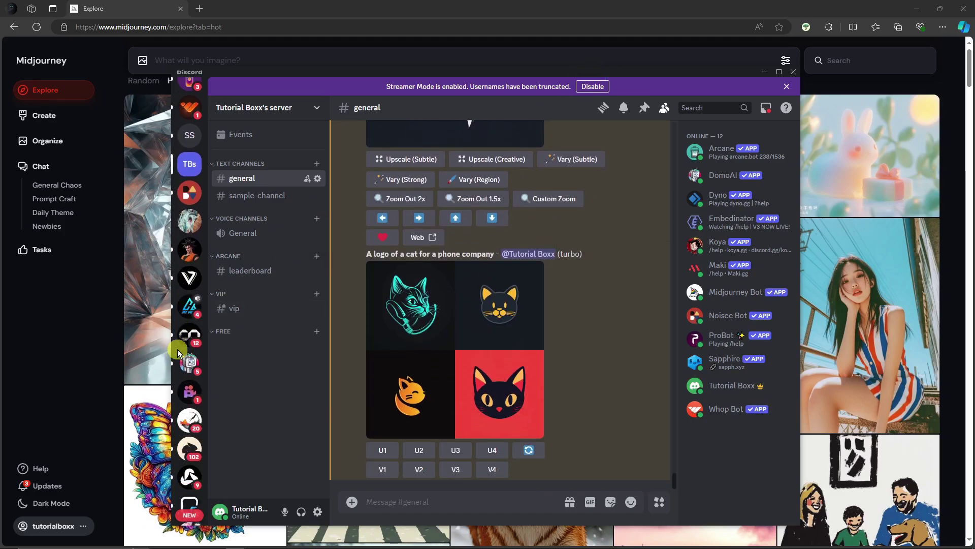
scroll(180, 359, down, 3)
scroll(187, 339, down, 3)
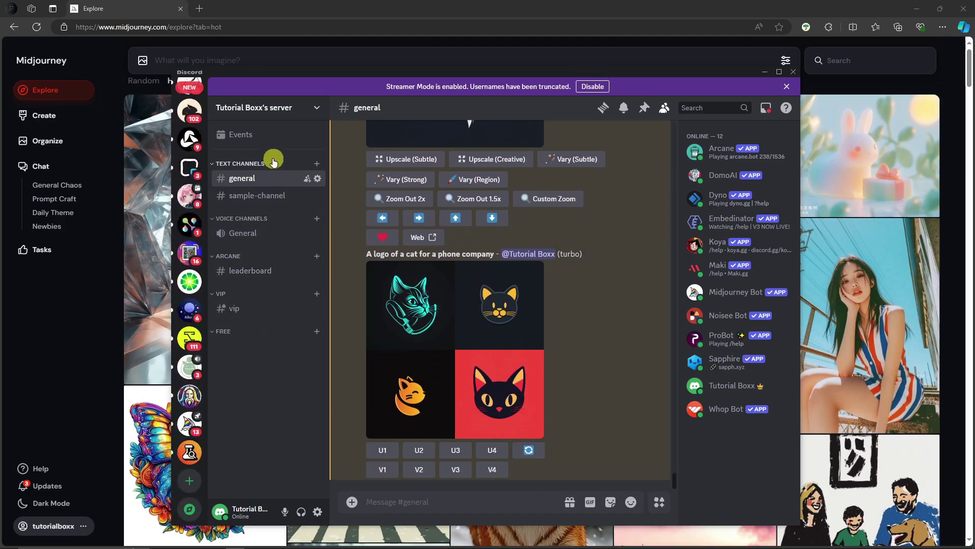
click(191, 421)
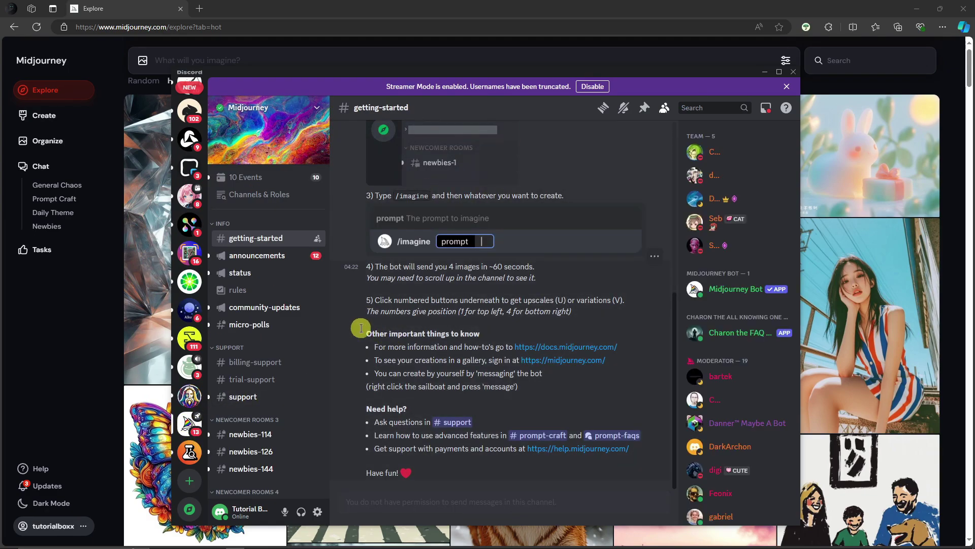
scroll(178, 339, up, 5)
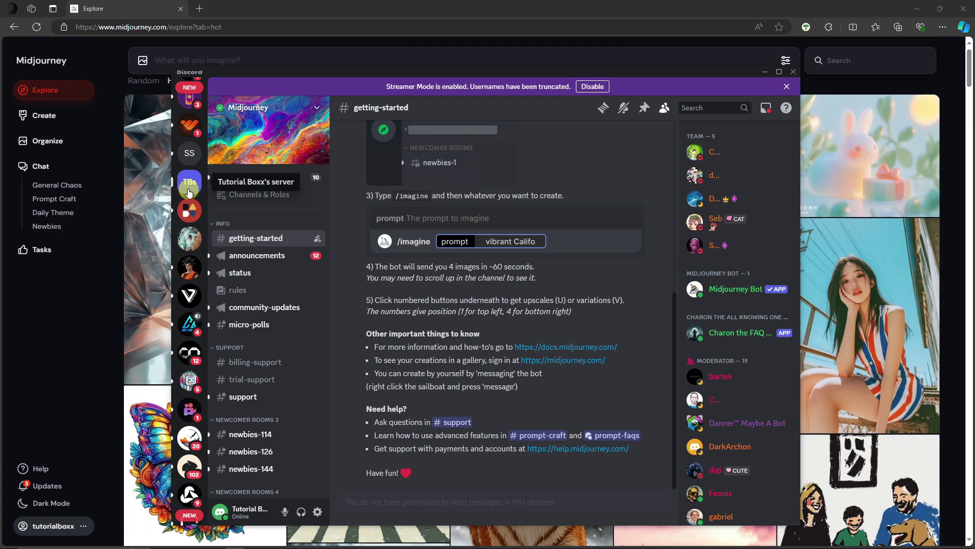
click(189, 183)
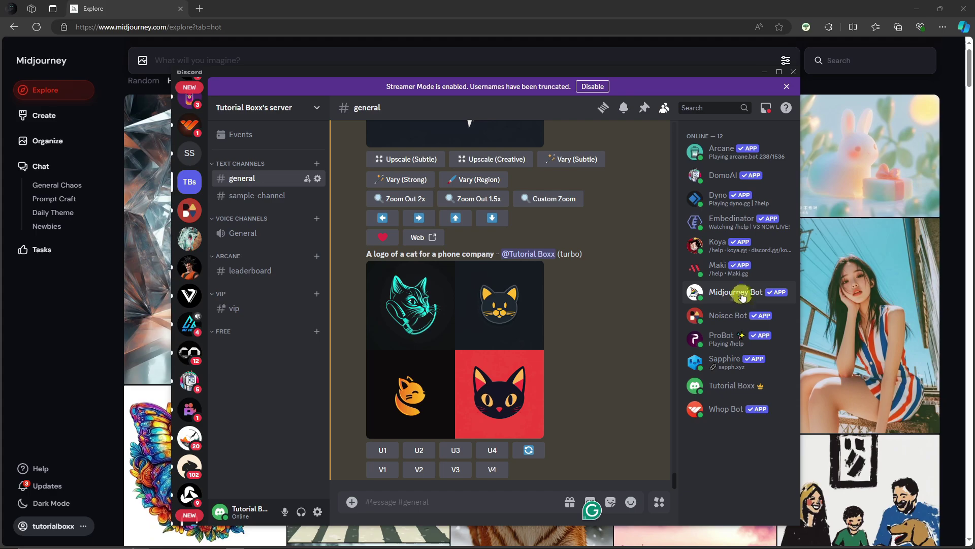
drag(291, 76, 275, 62)
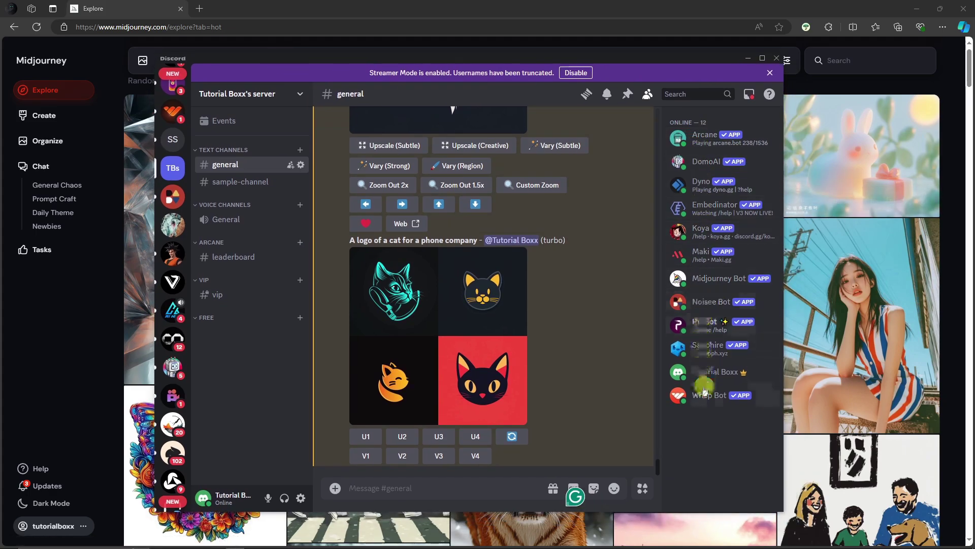
mouse_move(577, 290)
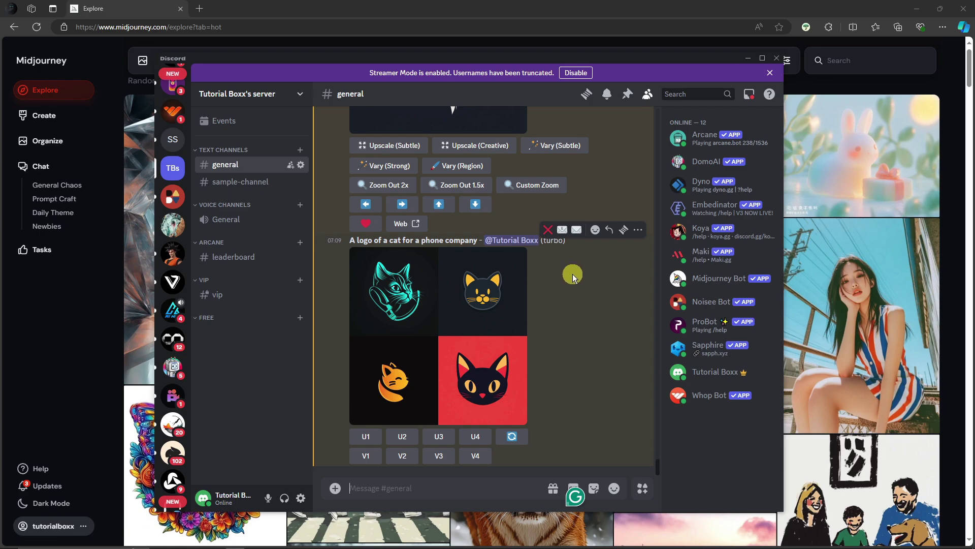
- Generate 'A logo of a dog for a phone company' with /imagine and enlarge the grid
click(478, 488)
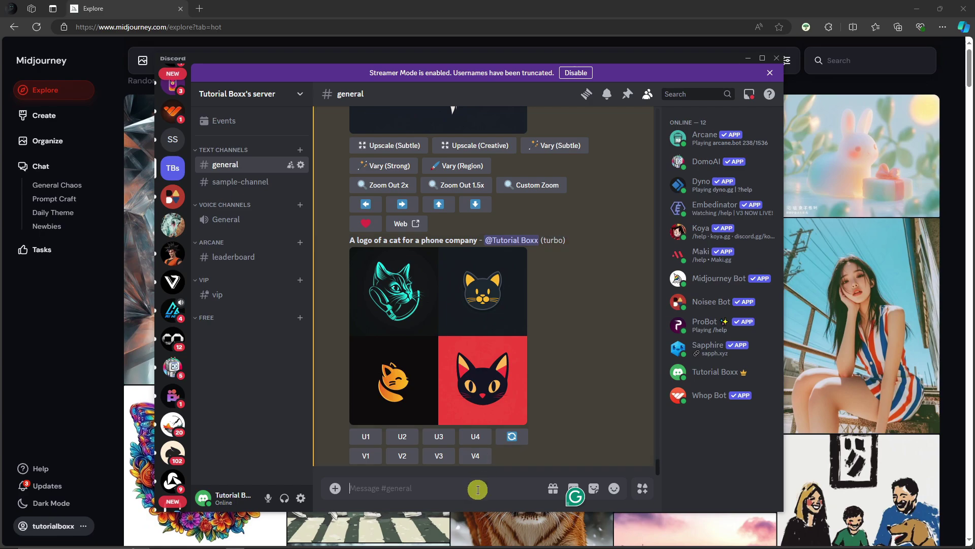
text(/imagine)
key(Tab)
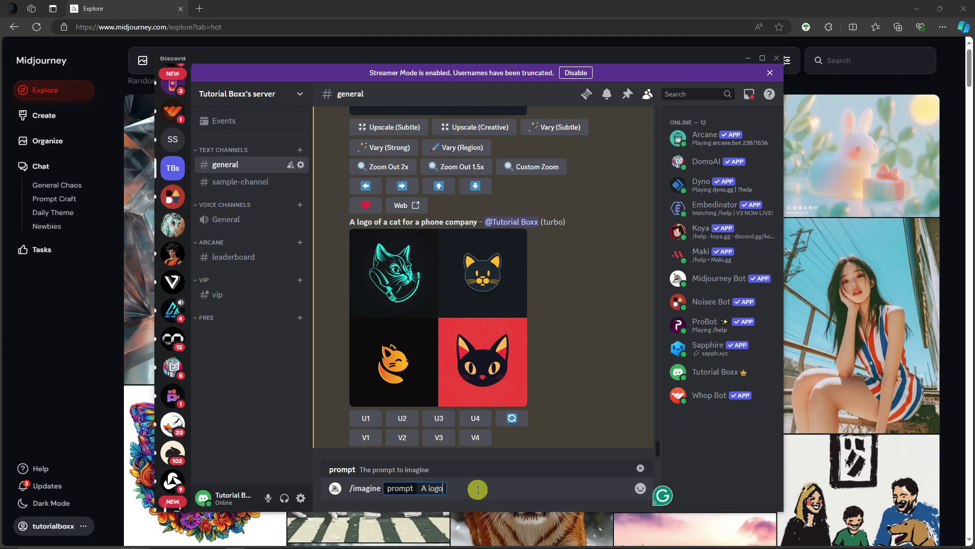
mouse_move(504, 442)
text(A log)
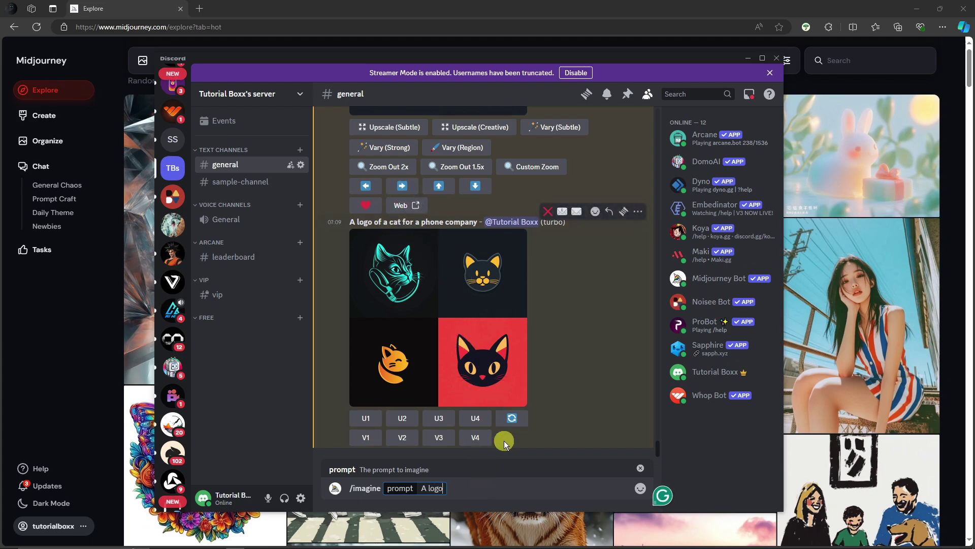
text(of a dog)
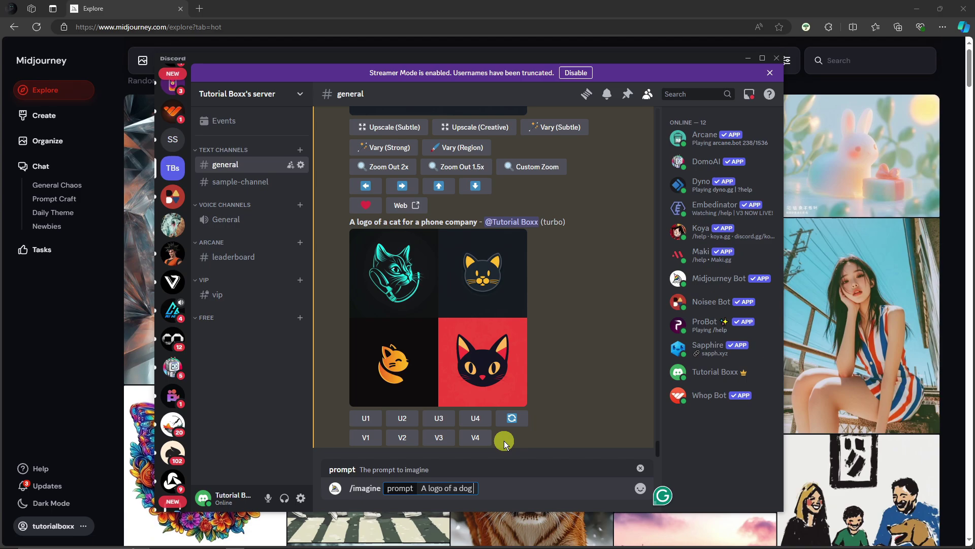
text( for a phone compan)
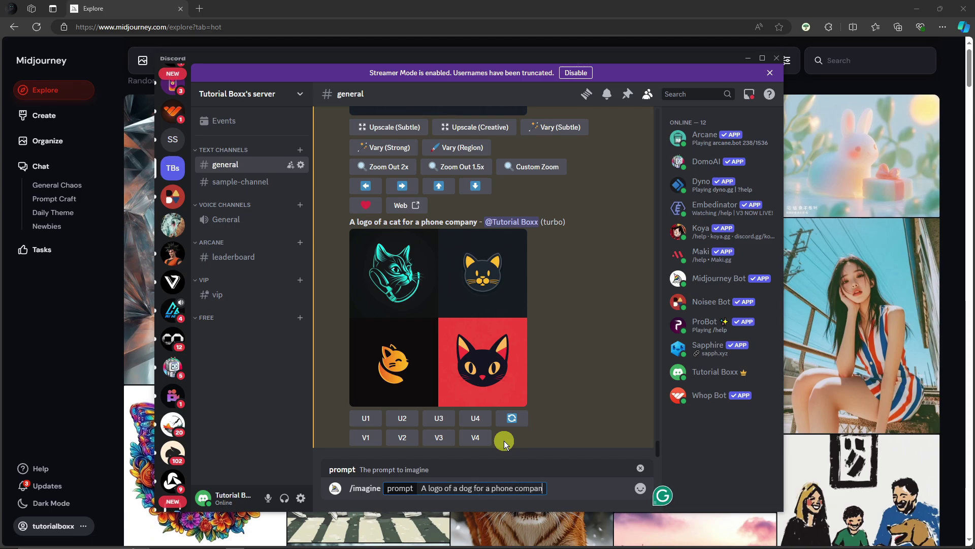
text(y)
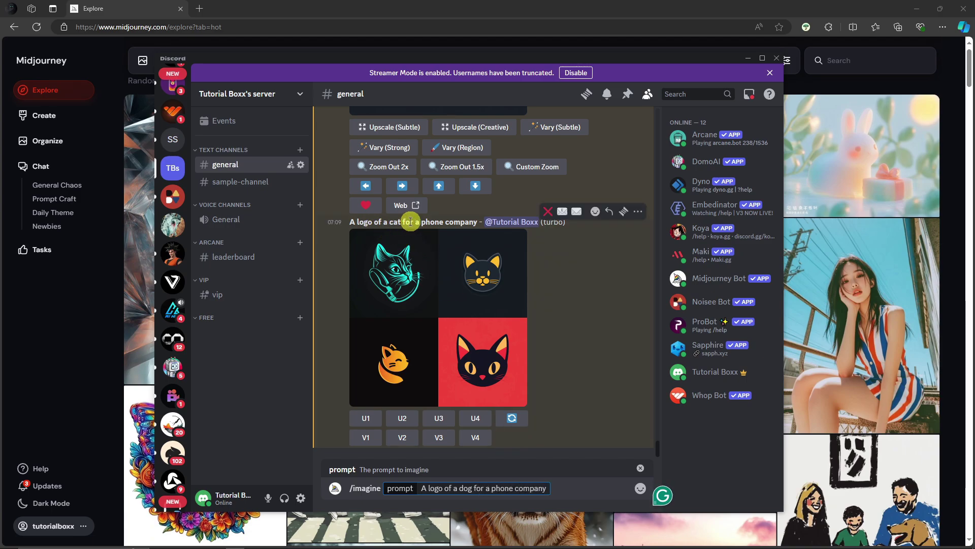
key(Return)
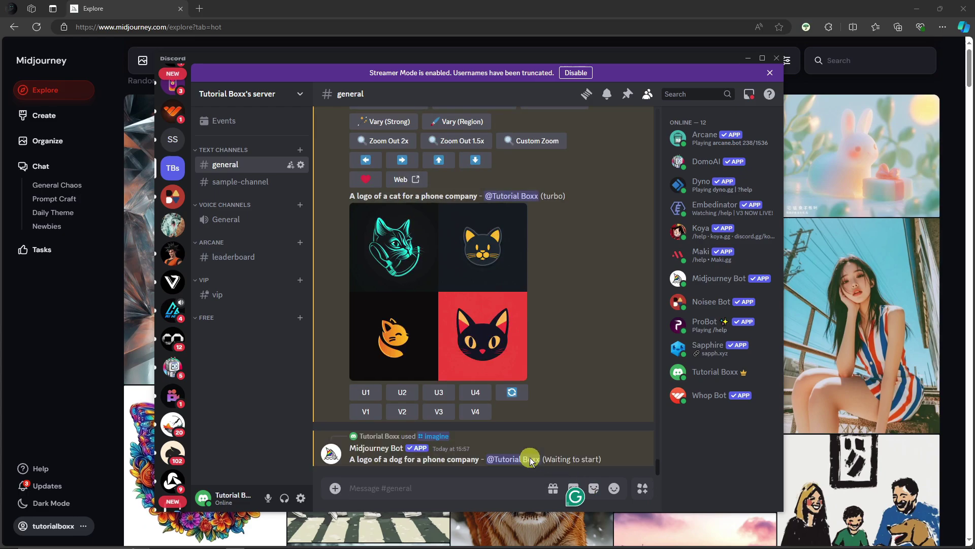
drag(350, 462, 480, 460)
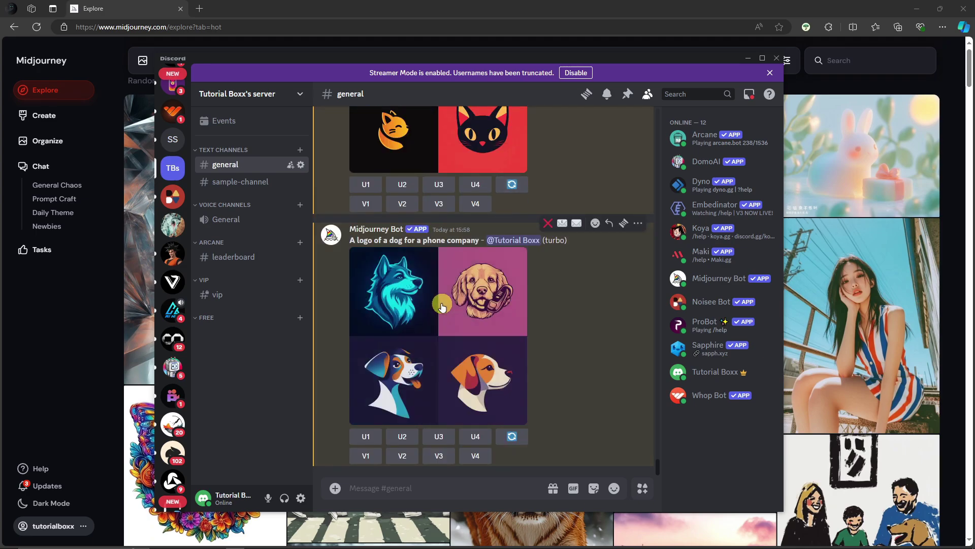
click(442, 303)
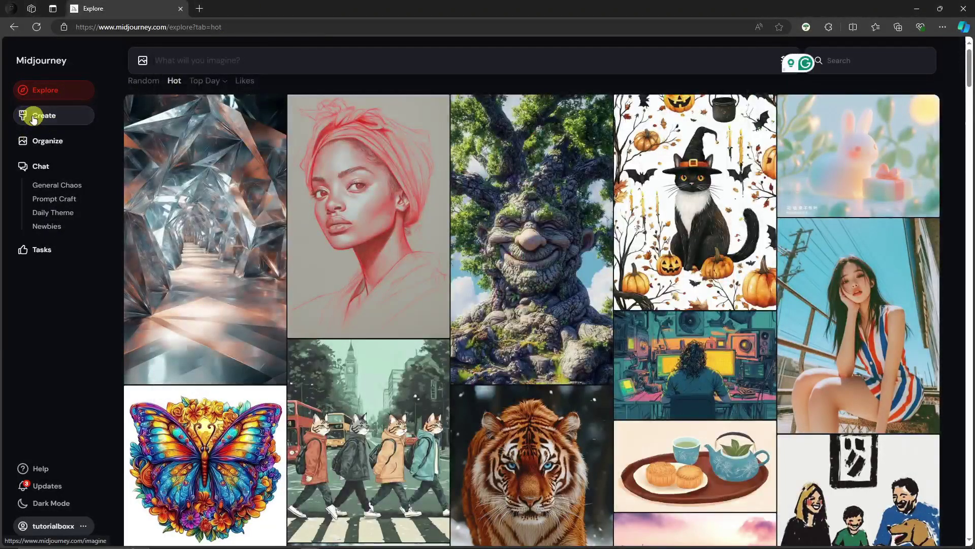
- Upscale the first dog logo, the teal wolf, with U1 and view the reloaded Create page
click(34, 116)
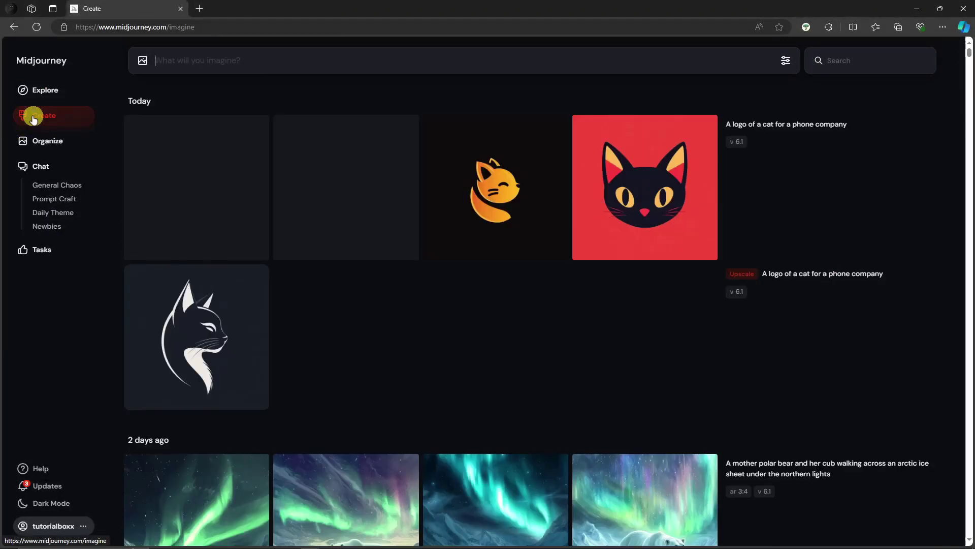
click(38, 31)
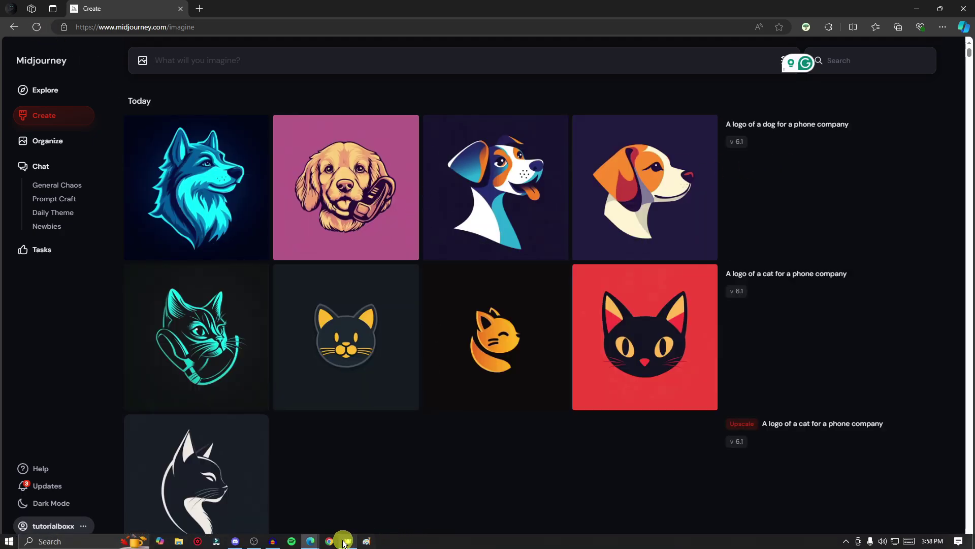
click(236, 541)
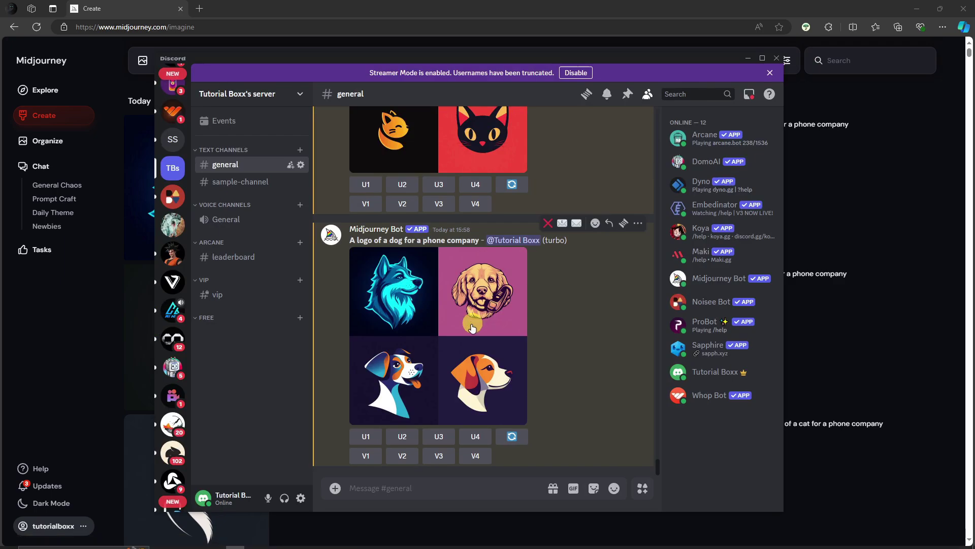
click(365, 441)
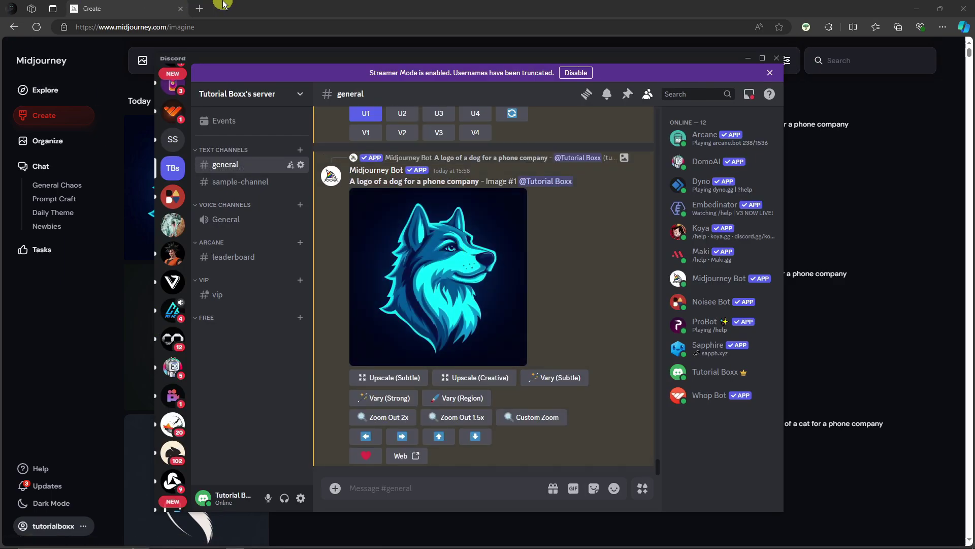
click(115, 7)
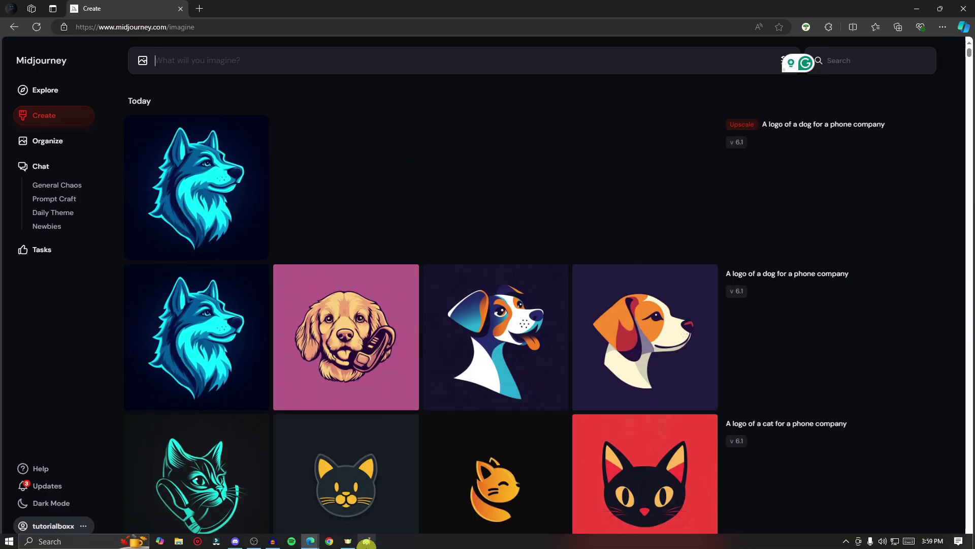
- Delete the four-image dog-logo grid message by reacting with the red ❌
click(239, 542)
scroll(539, 343, up, 3)
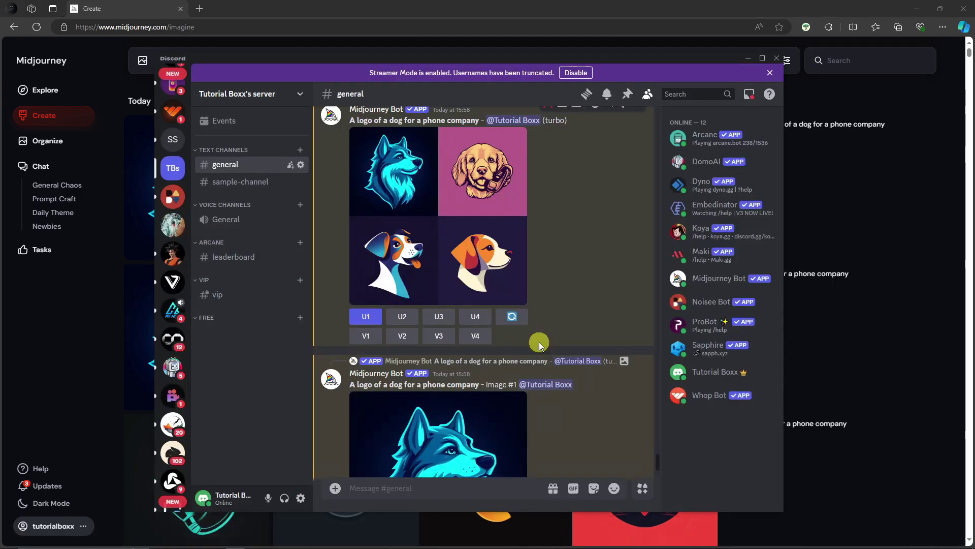
scroll(550, 286, up, 2)
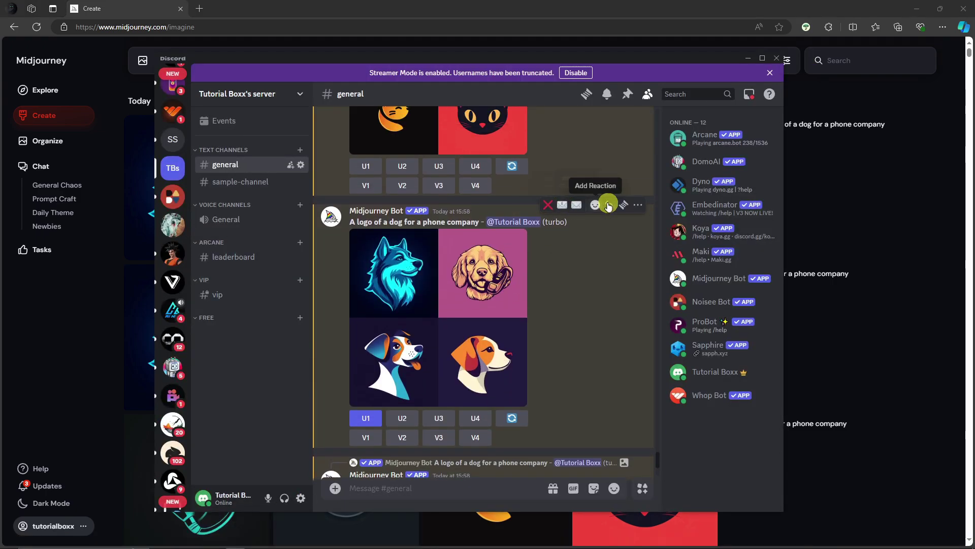
mouse_move(558, 206)
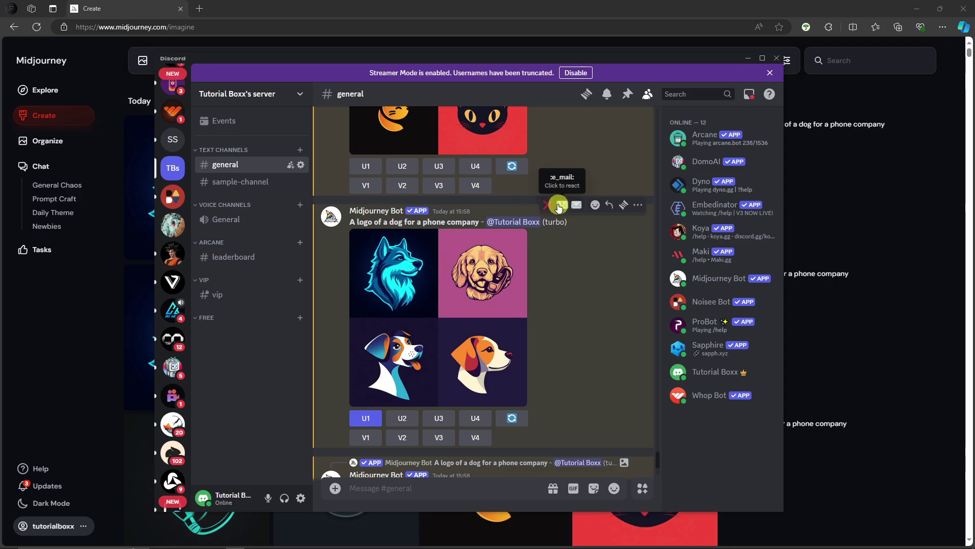
click(638, 213)
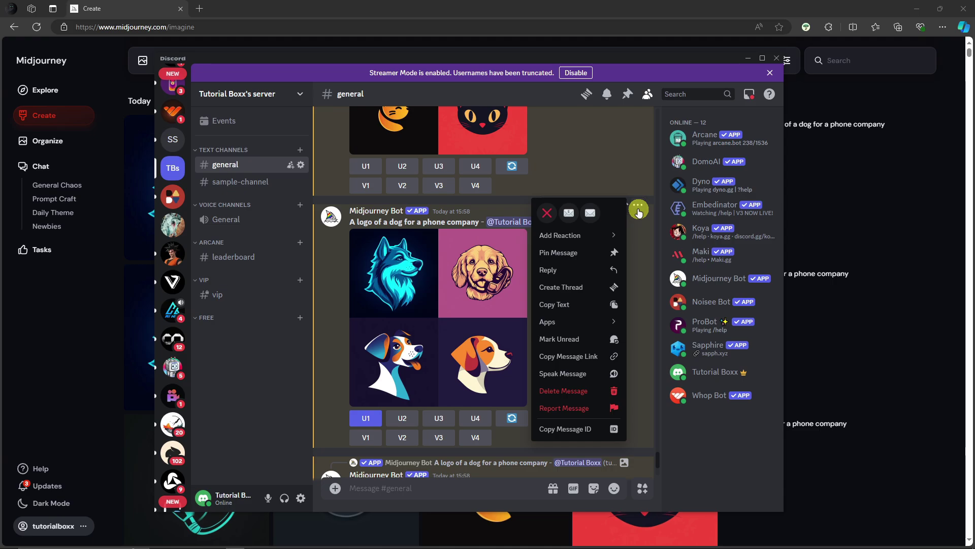
mouse_move(564, 235)
click(595, 236)
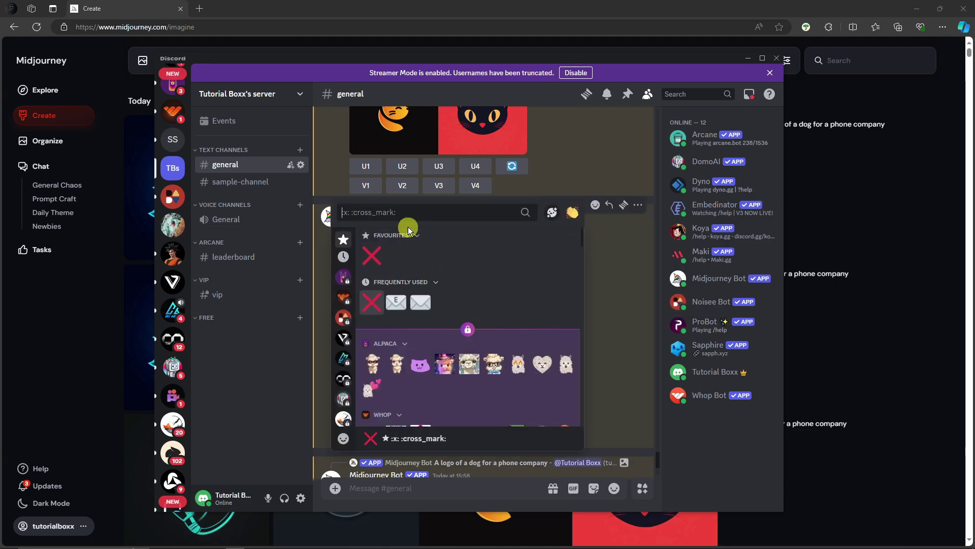
text(cross)
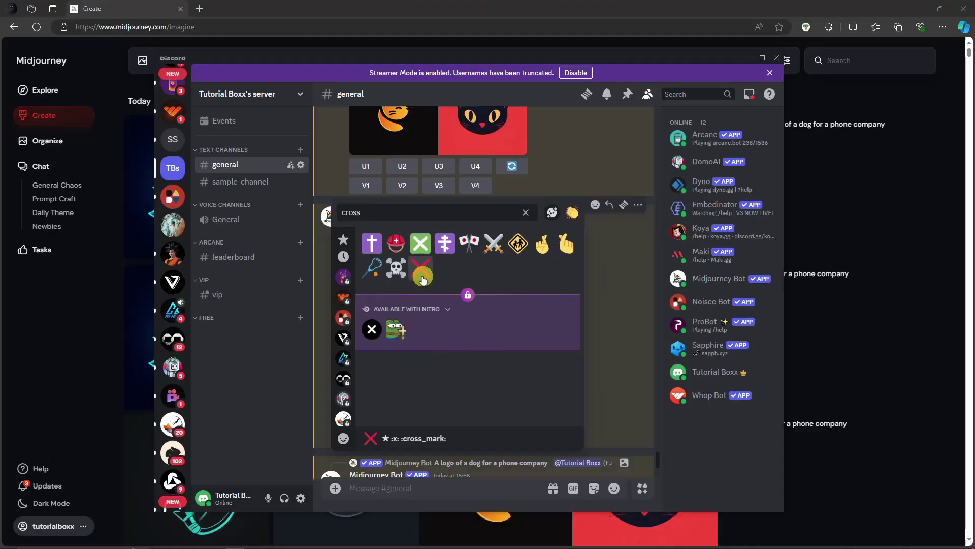
click(525, 213)
click(620, 259)
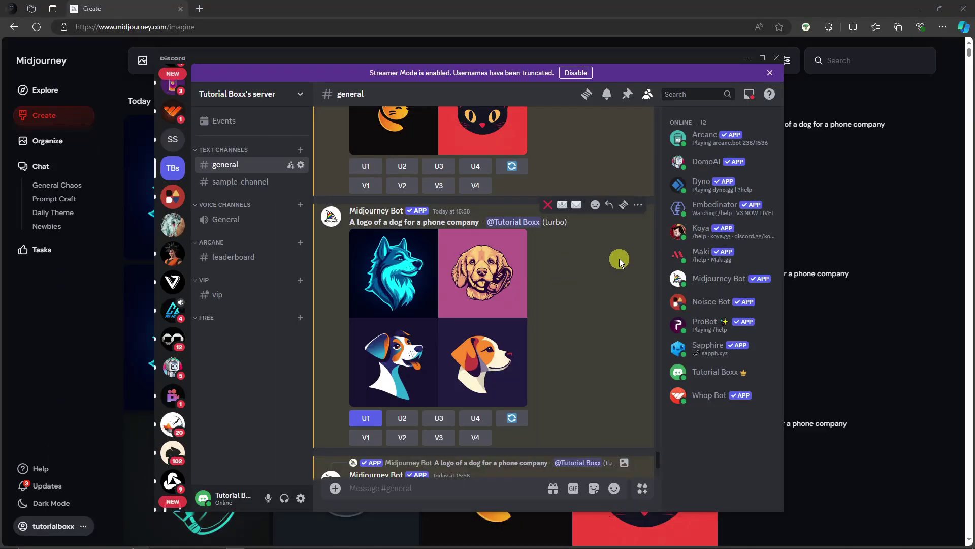
click(547, 206)
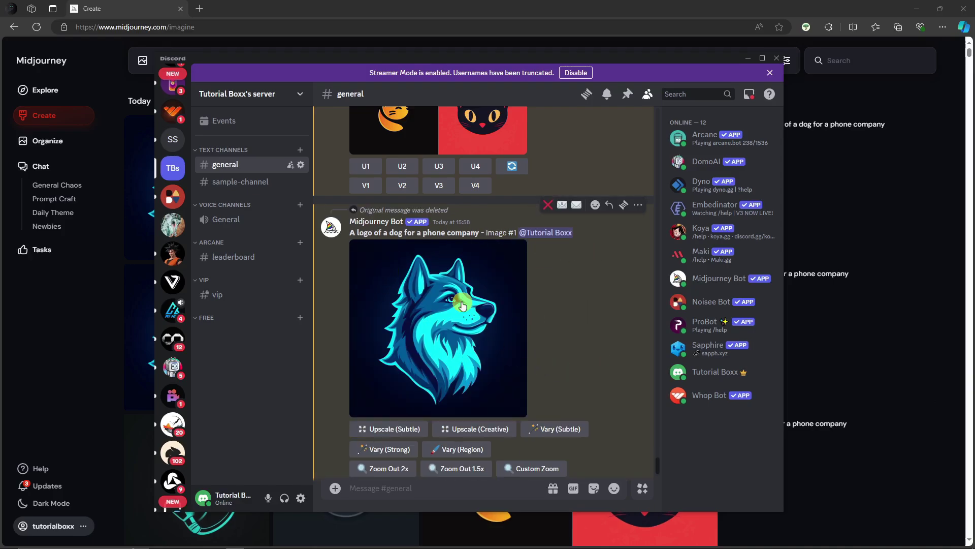
- Reload the Create page to drop the deleted dog grid, glance at Discord, and return
click(37, 304)
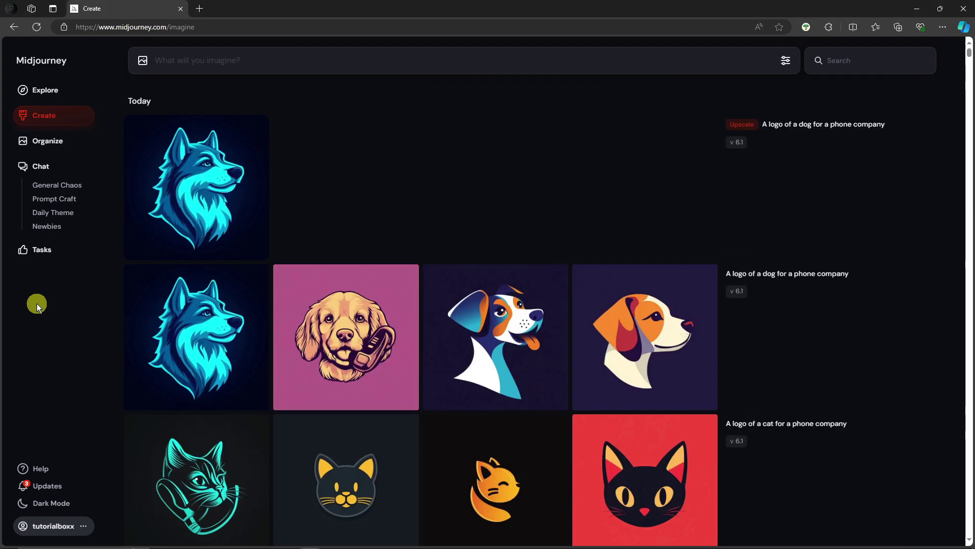
scroll(218, 279, down, 1)
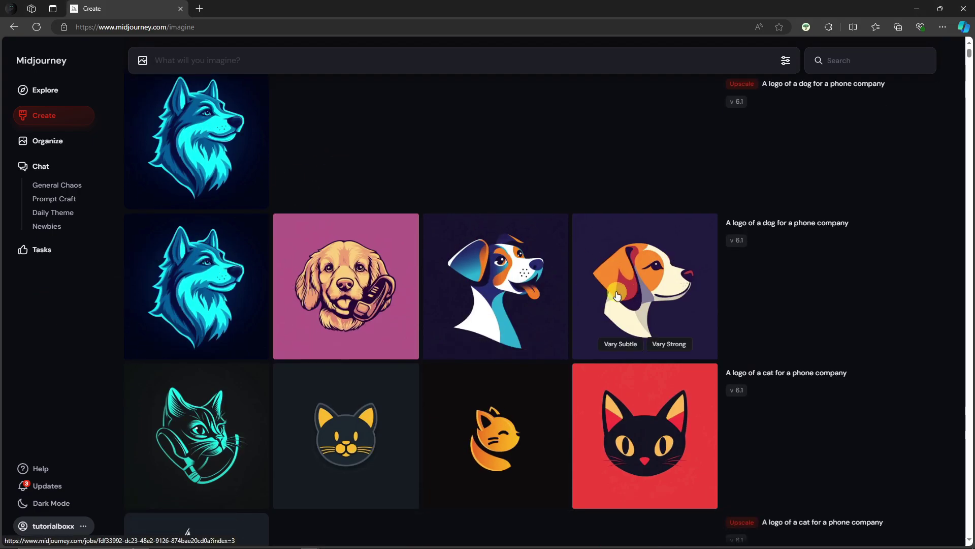
click(37, 27)
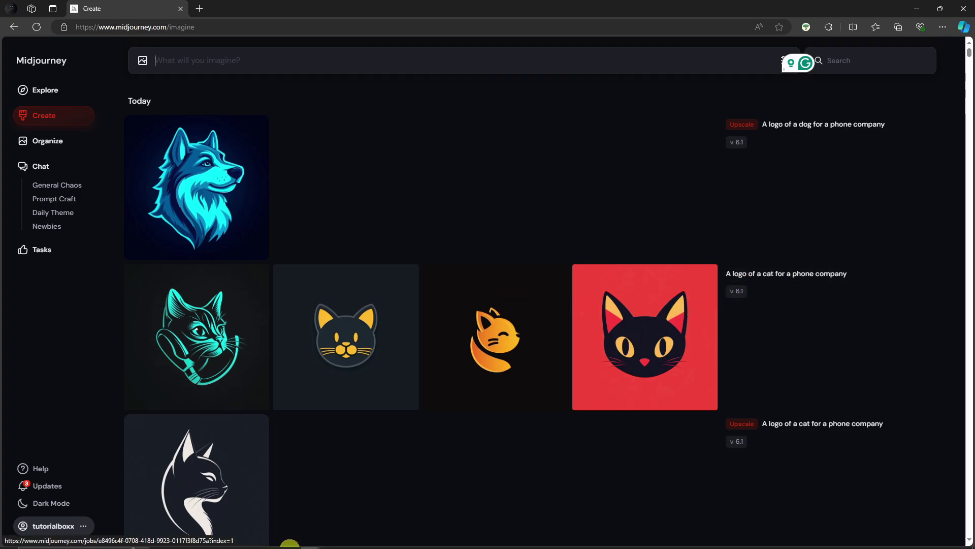
click(236, 541)
mouse_move(488, 221)
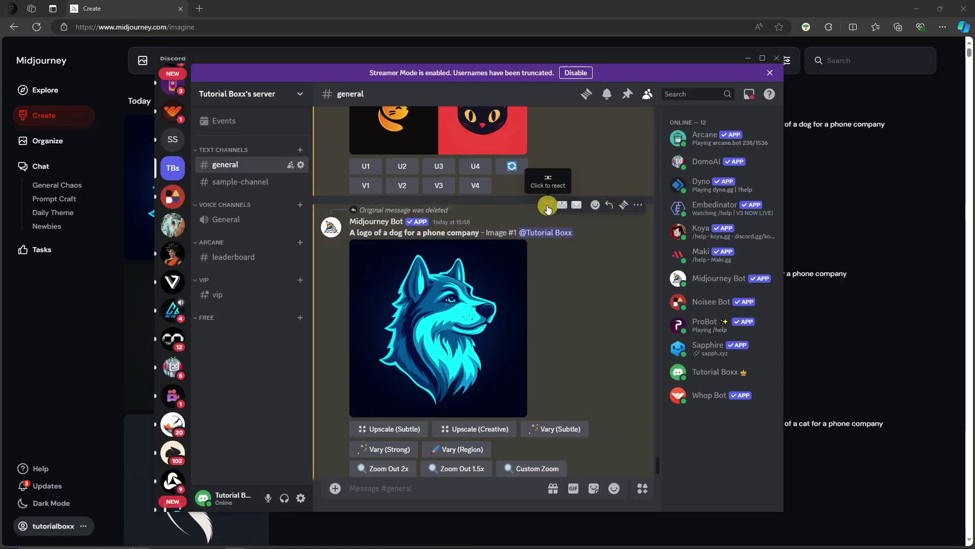
scroll(546, 207, down, 4)
click(1, 311)
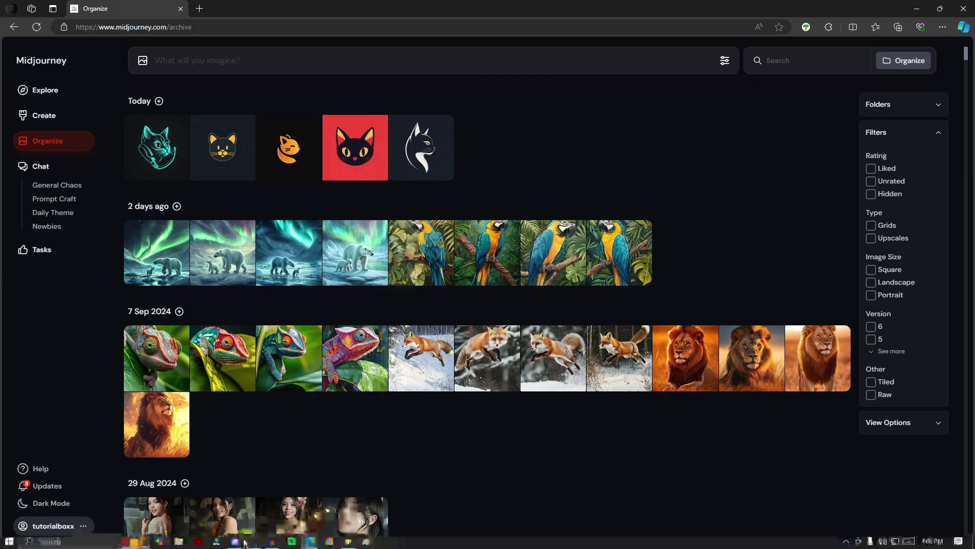
click(235, 542)
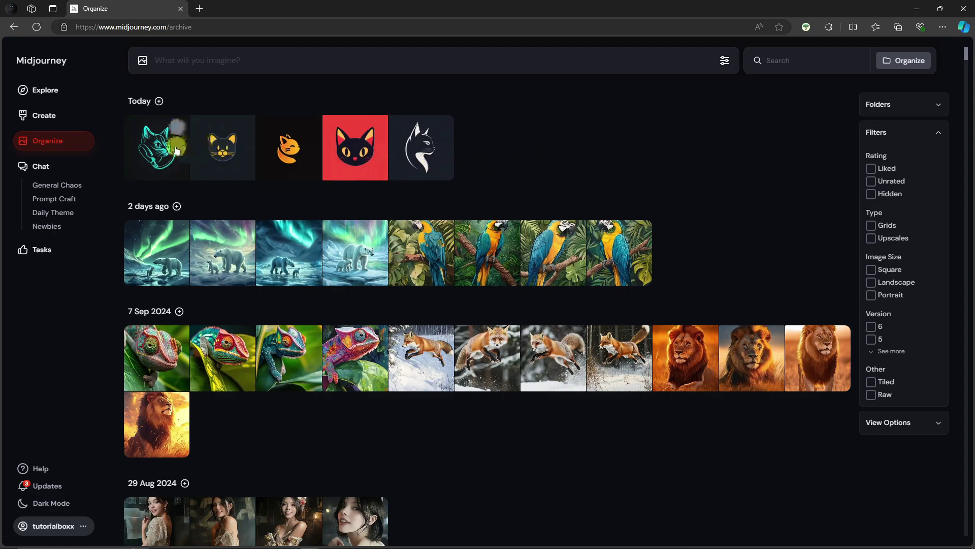
- Hide the teal cat logo from its detail view's options menu
click(166, 150)
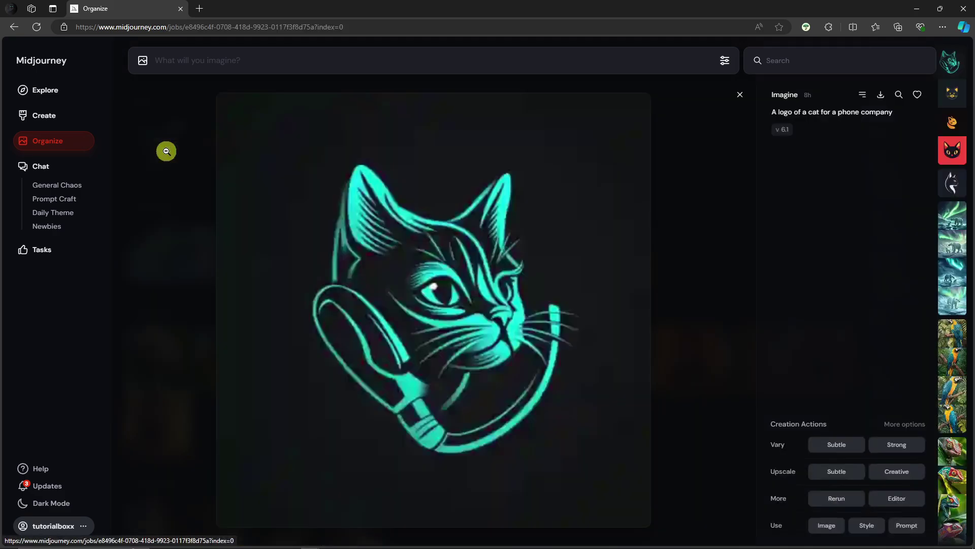
click(864, 95)
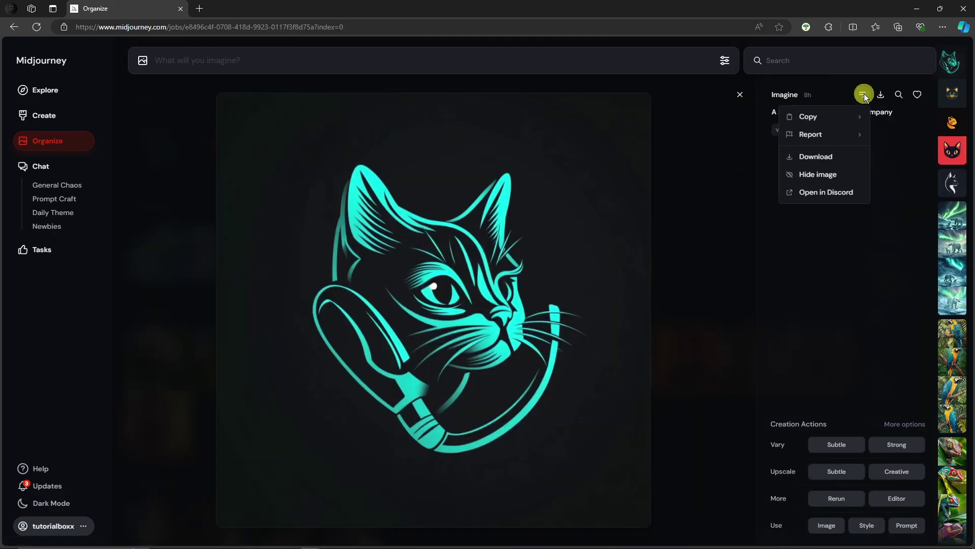
click(817, 174)
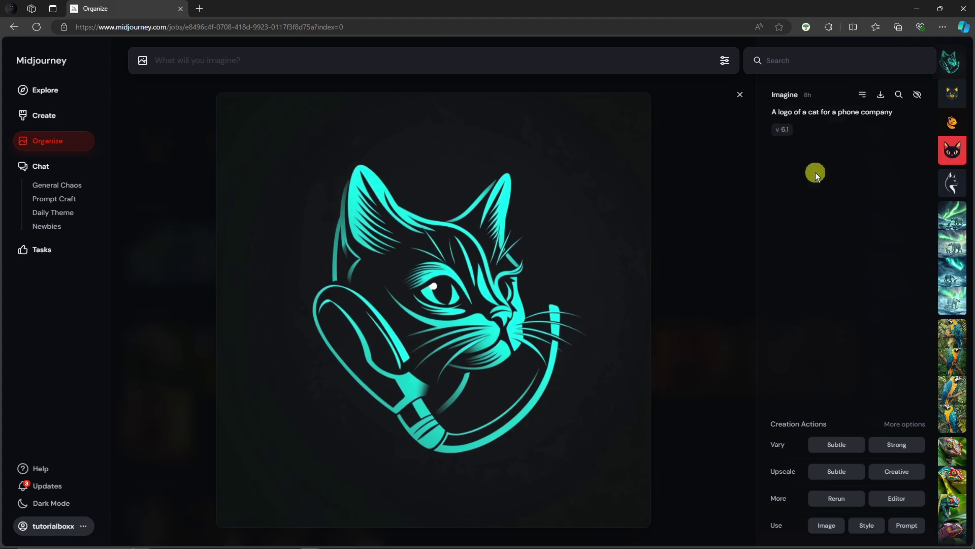
click(739, 95)
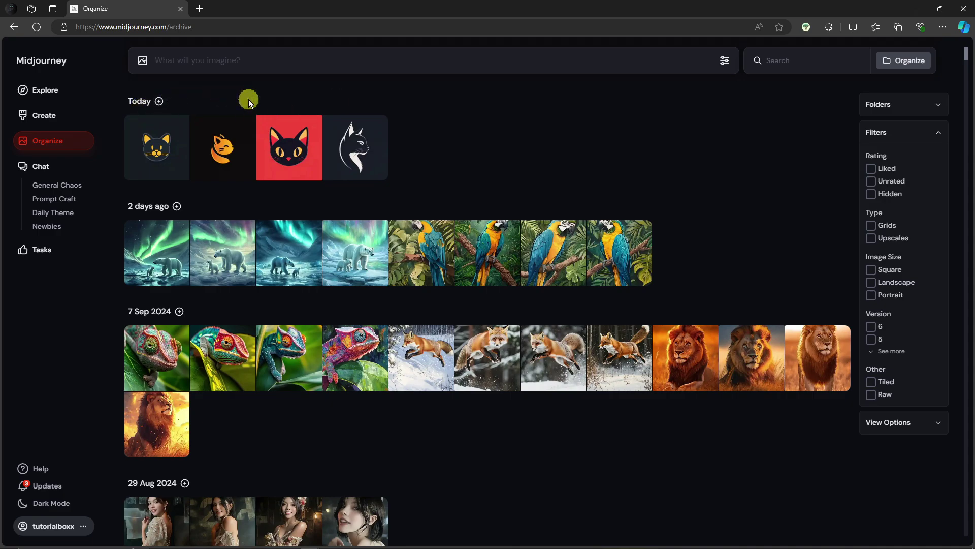
- Select Today's four remaining cat logos and hide them with More > Hide
click(161, 103)
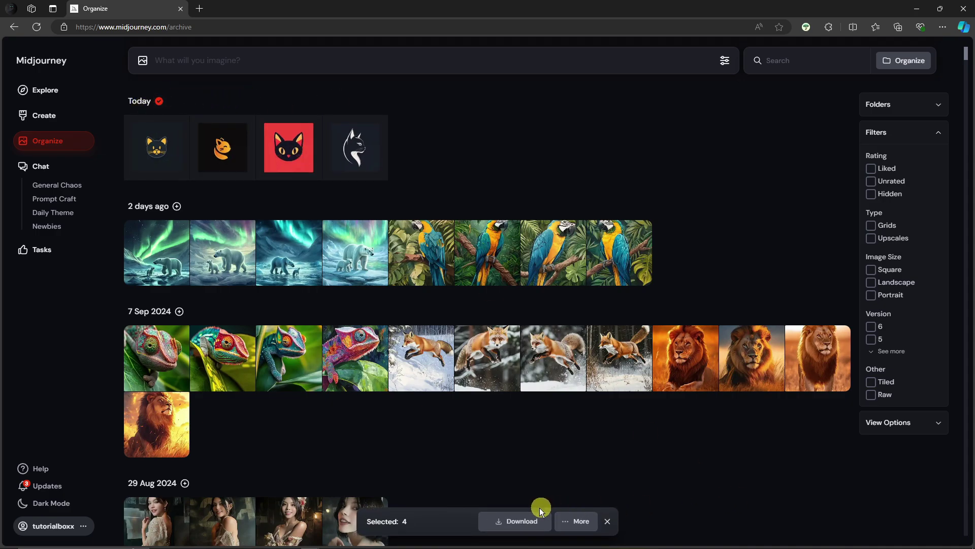
click(534, 521)
click(576, 521)
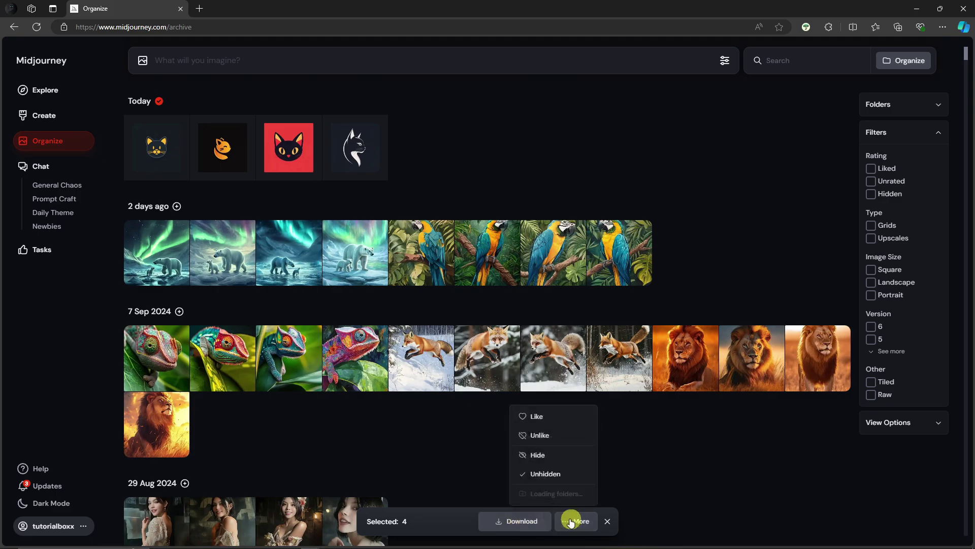
click(537, 456)
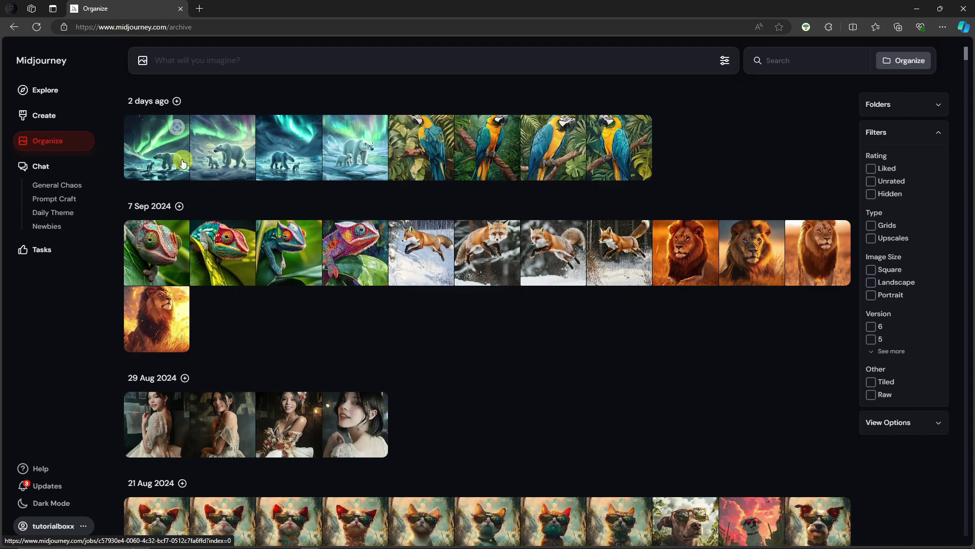
- Select two polar bears, three parrots, one fox and two chameleons, then hide them
click(173, 158)
click(290, 149)
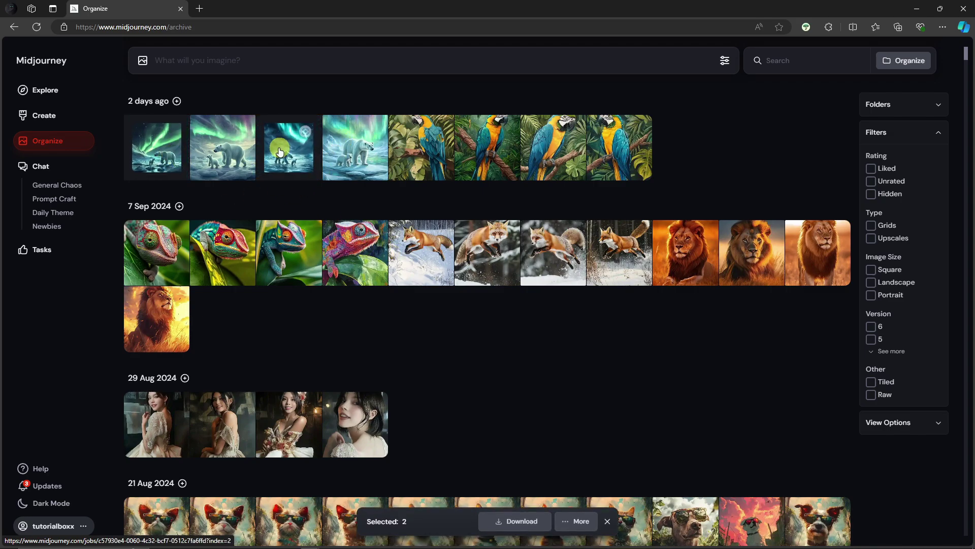
click(423, 151)
click(548, 149)
click(619, 149)
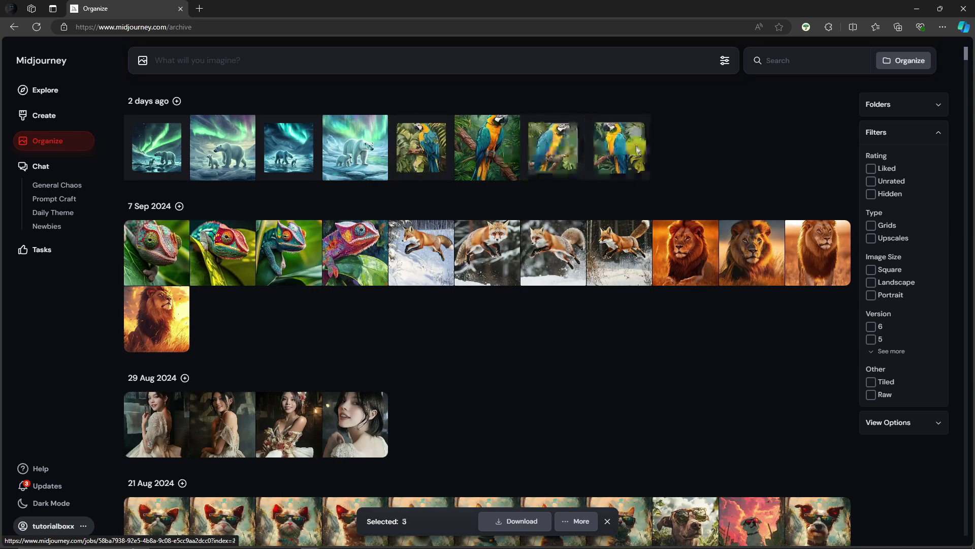
click(541, 263)
click(370, 254)
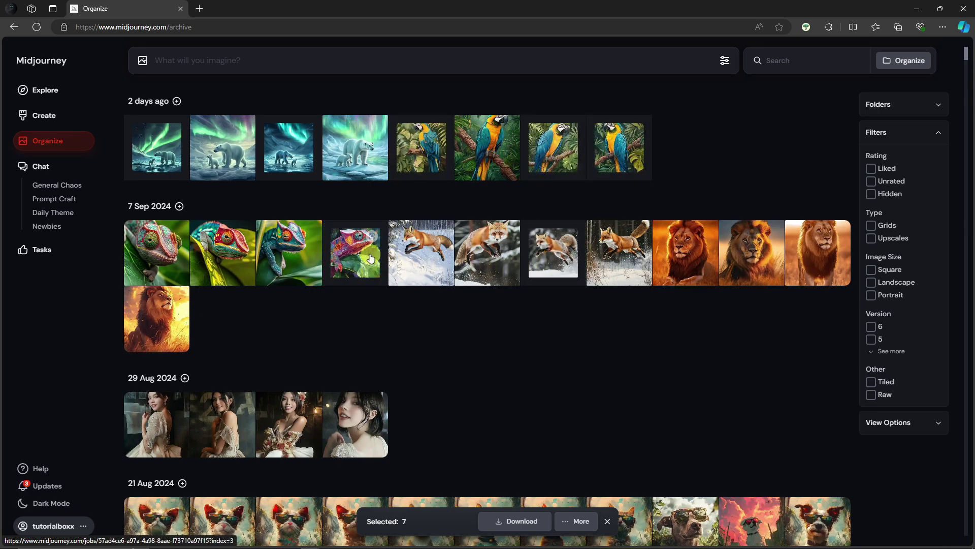
click(233, 247)
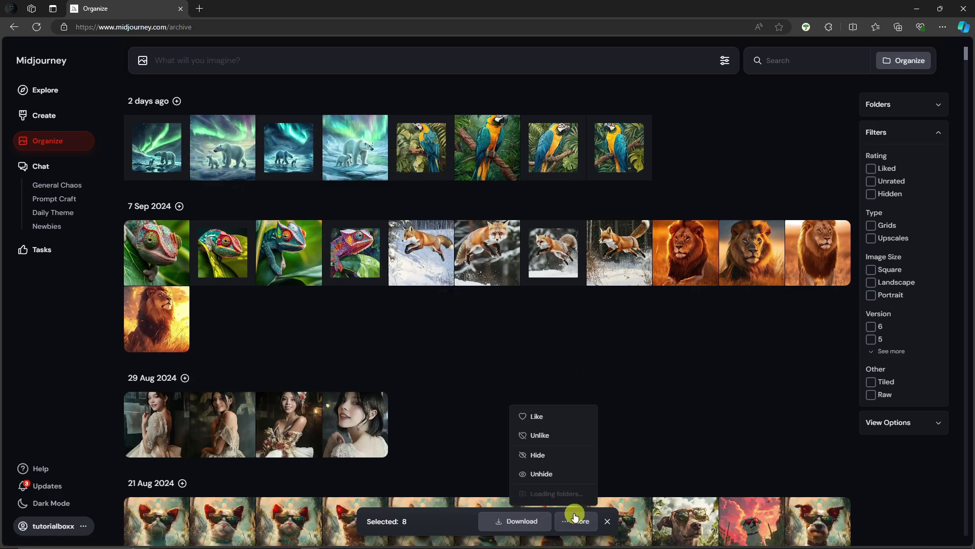
click(550, 457)
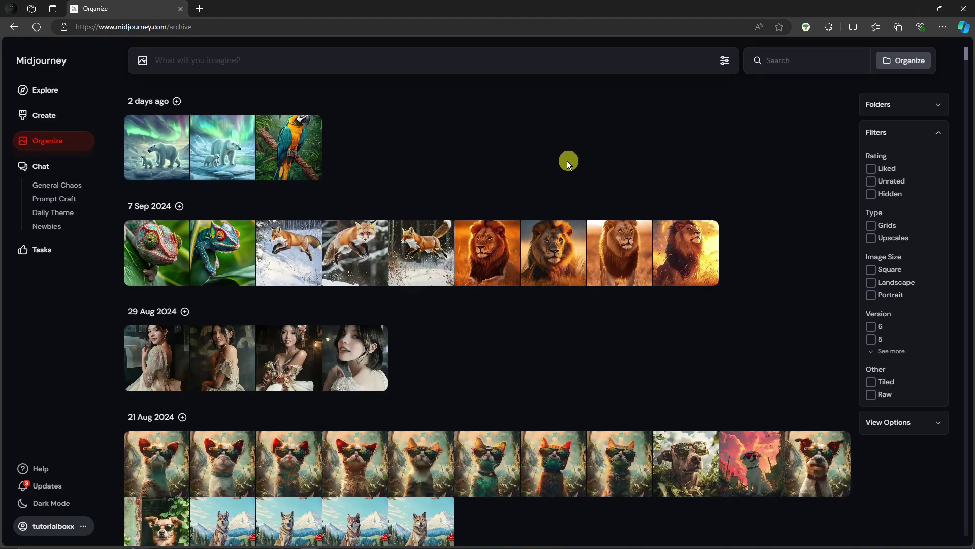
right_click(352, 160)
click(379, 122)
click(177, 102)
click(581, 522)
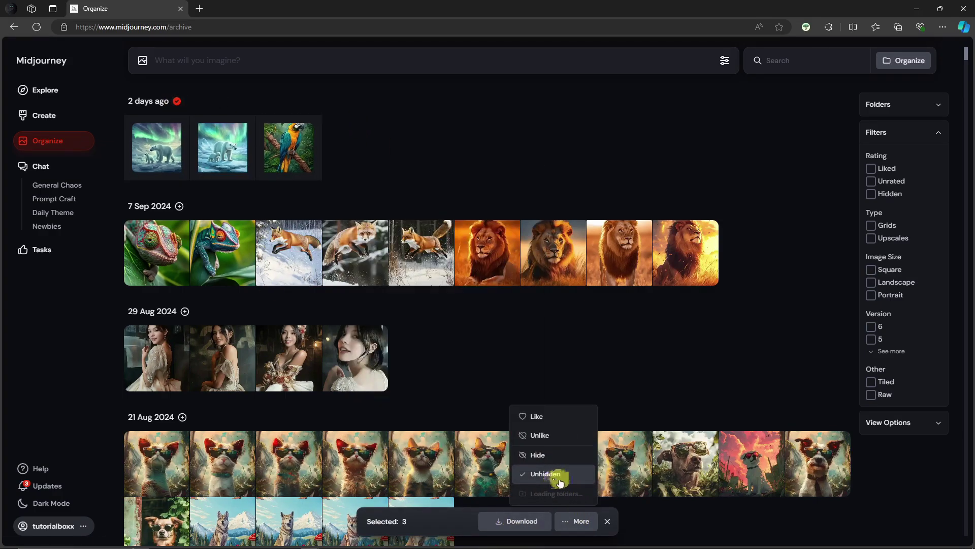
click(433, 102)
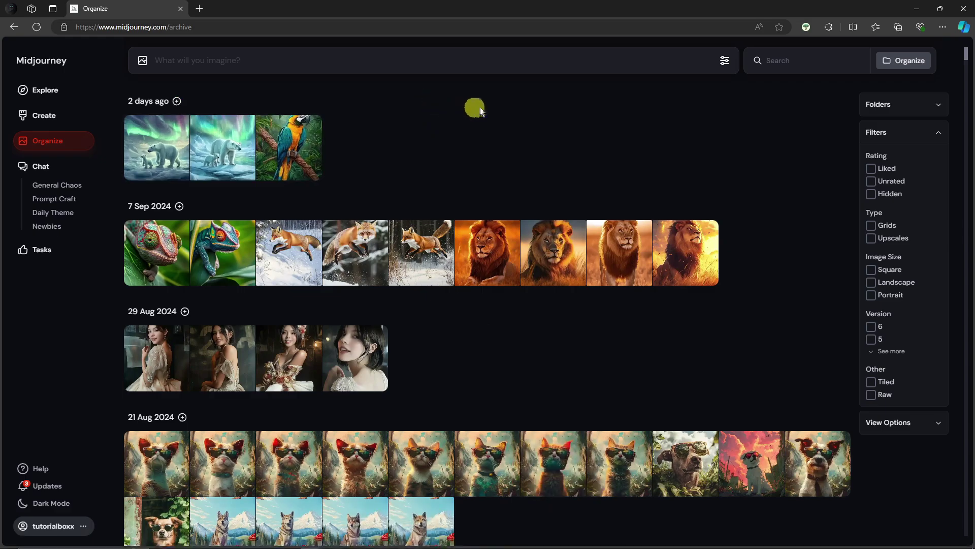
click(935, 105)
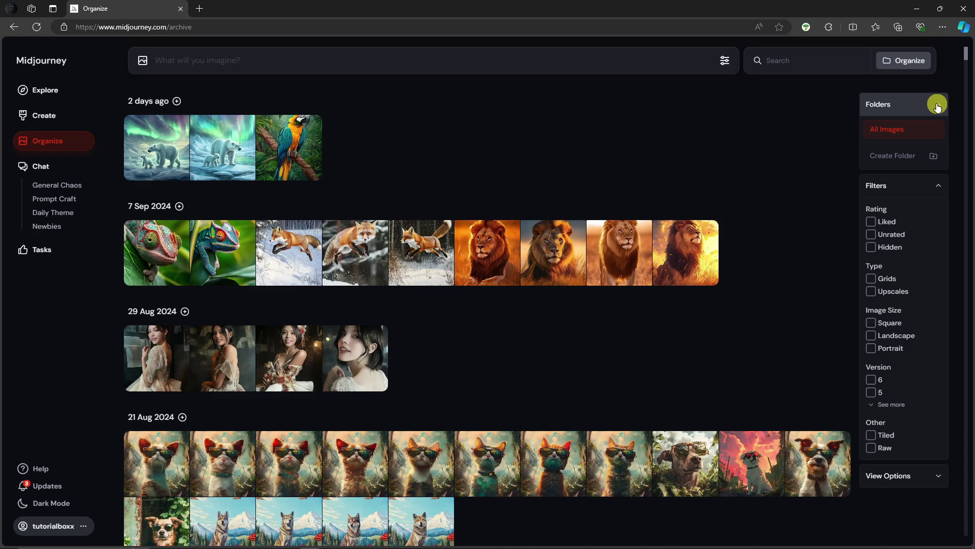
click(937, 107)
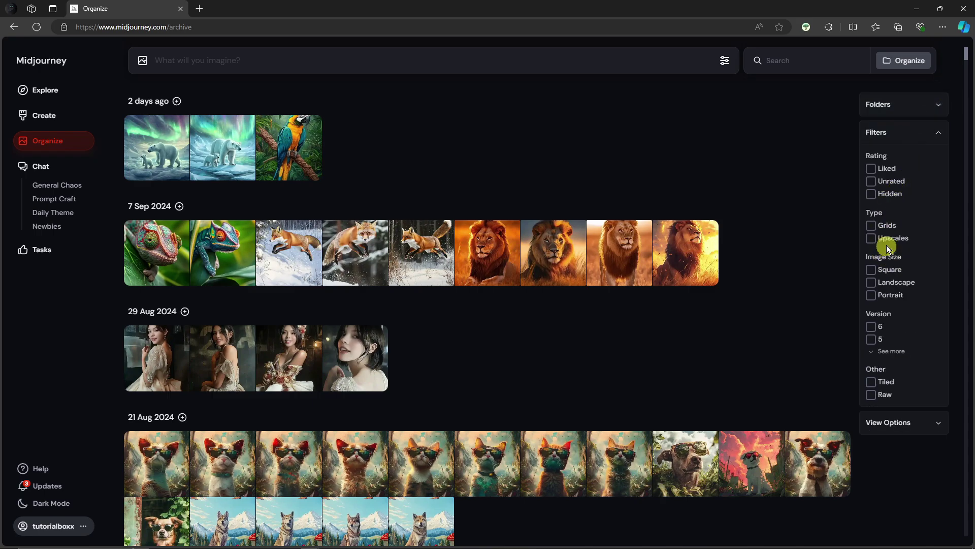
- Filter the gallery to hidden images and unhide all five of today's cat logos
click(871, 194)
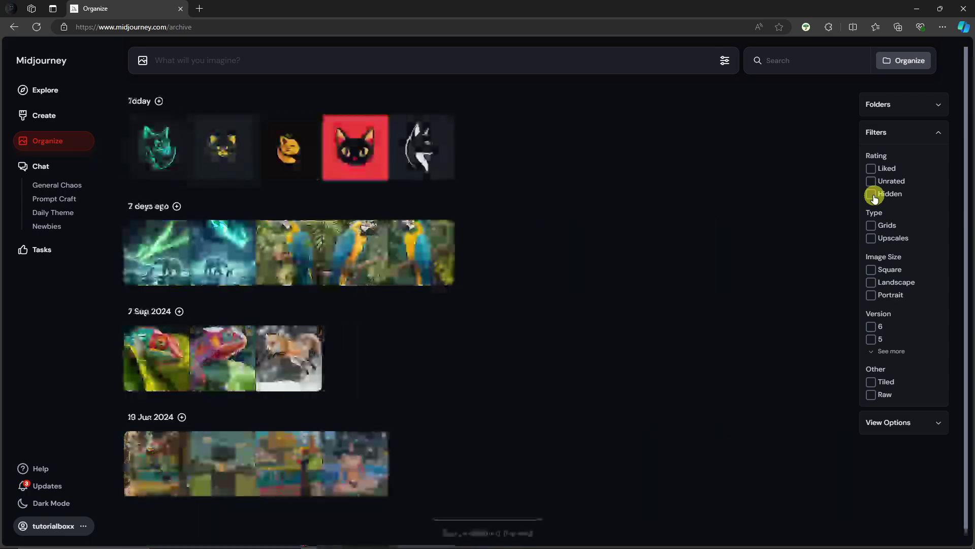
click(872, 194)
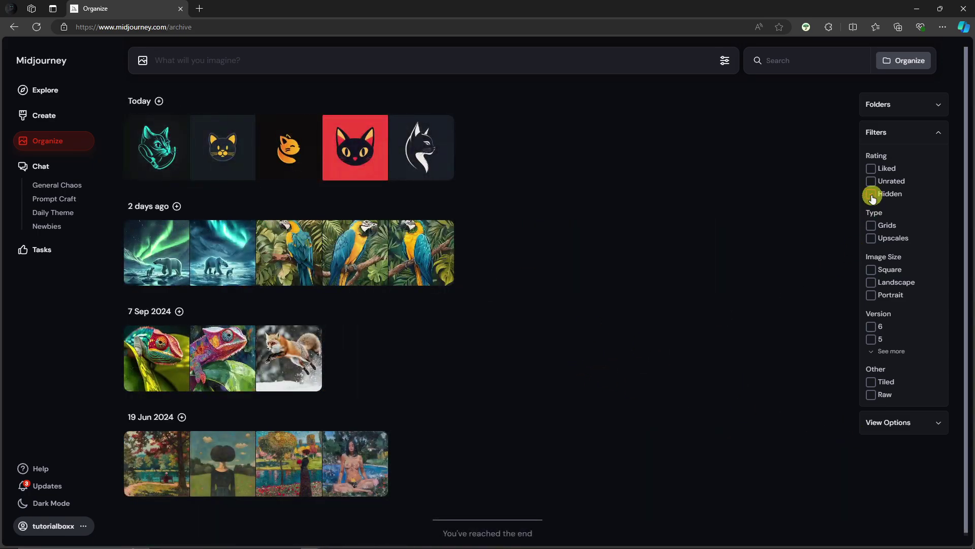
click(871, 194)
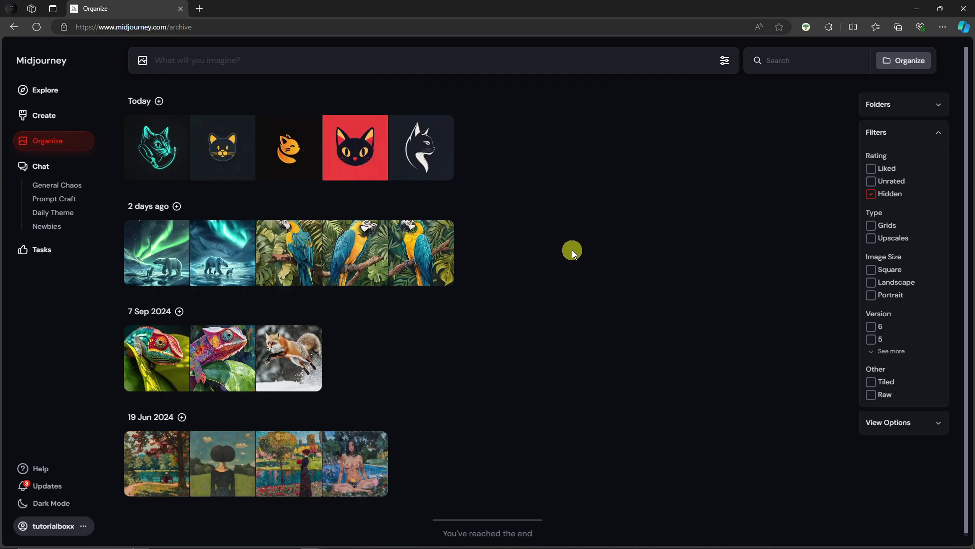
click(159, 100)
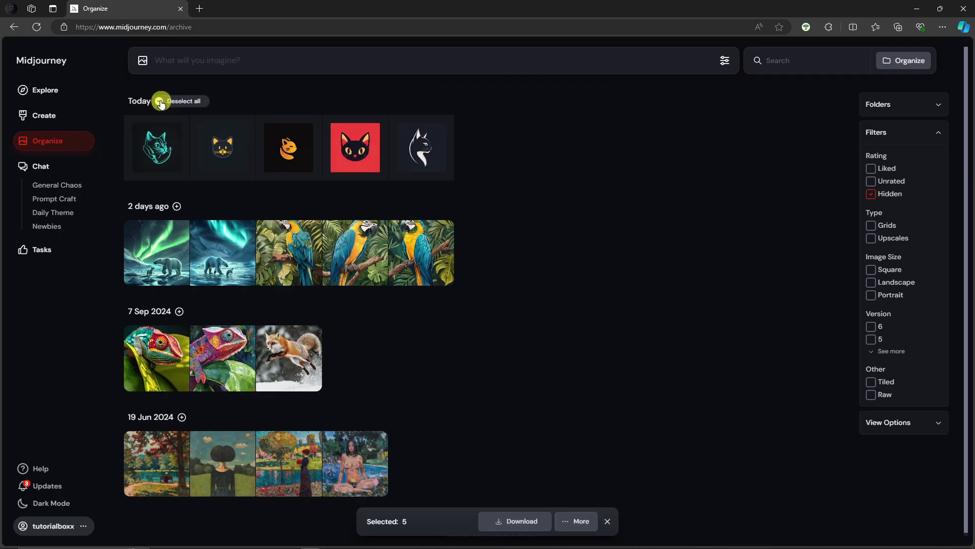
click(576, 520)
click(545, 473)
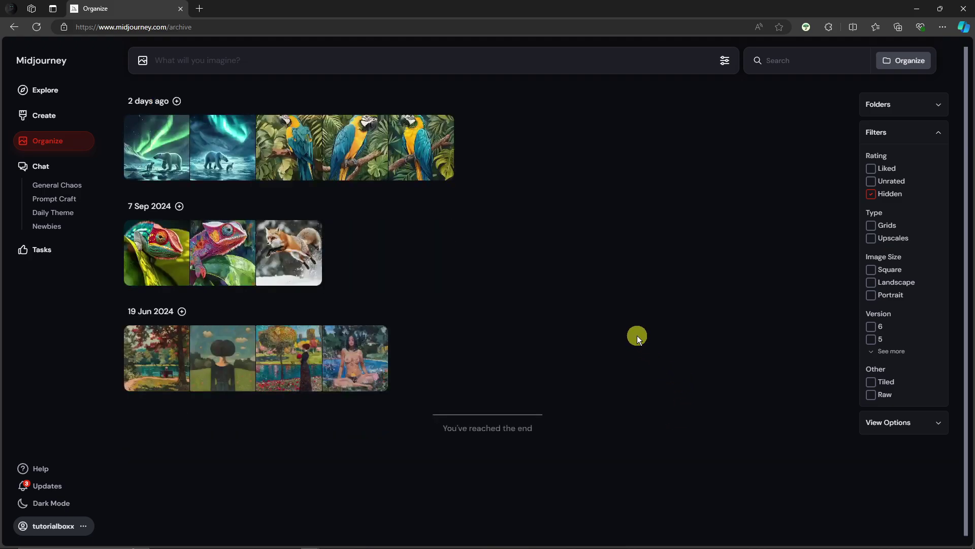
- Unhide the first polar bear and two parrot images, then clear the Hidden filter
ctrl+click(164, 149)
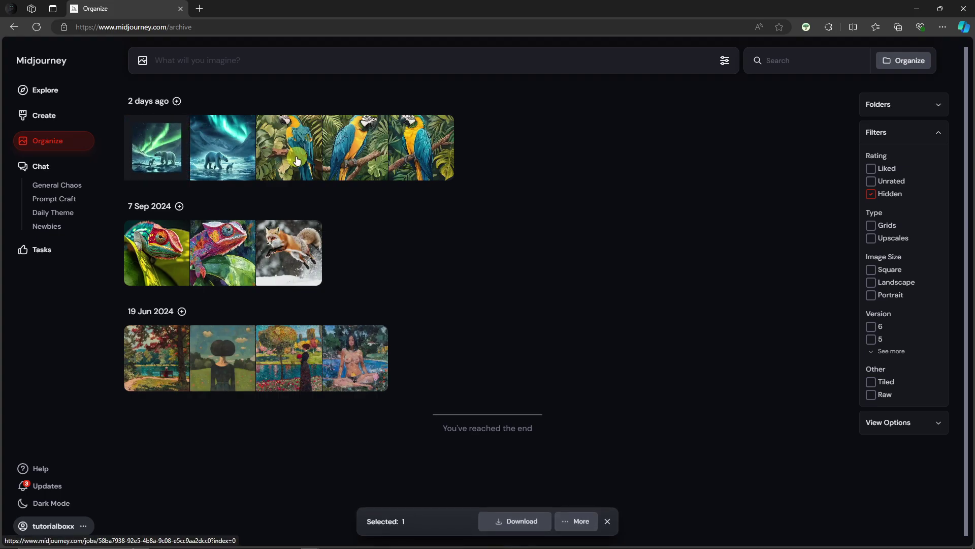
ctrl+click(294, 149)
ctrl+click(439, 153)
click(577, 522)
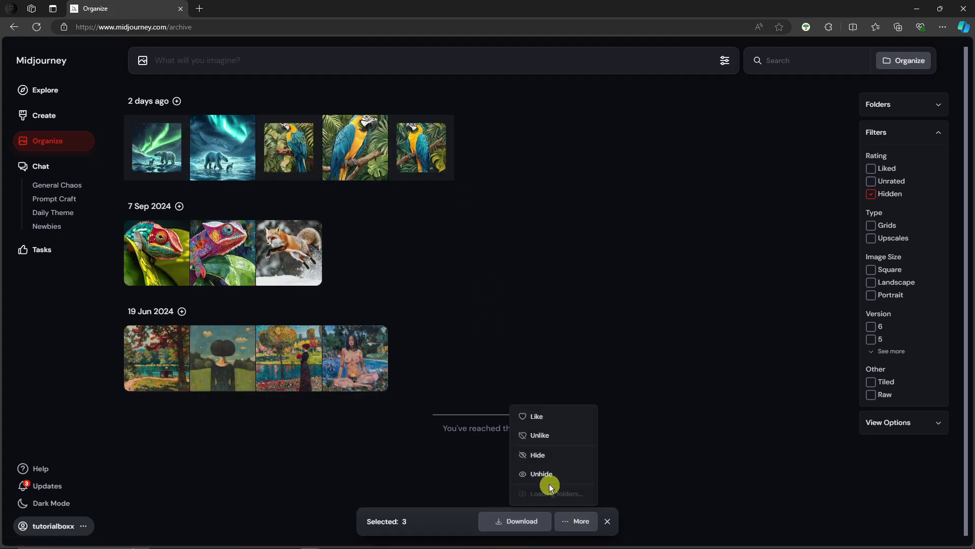
click(548, 474)
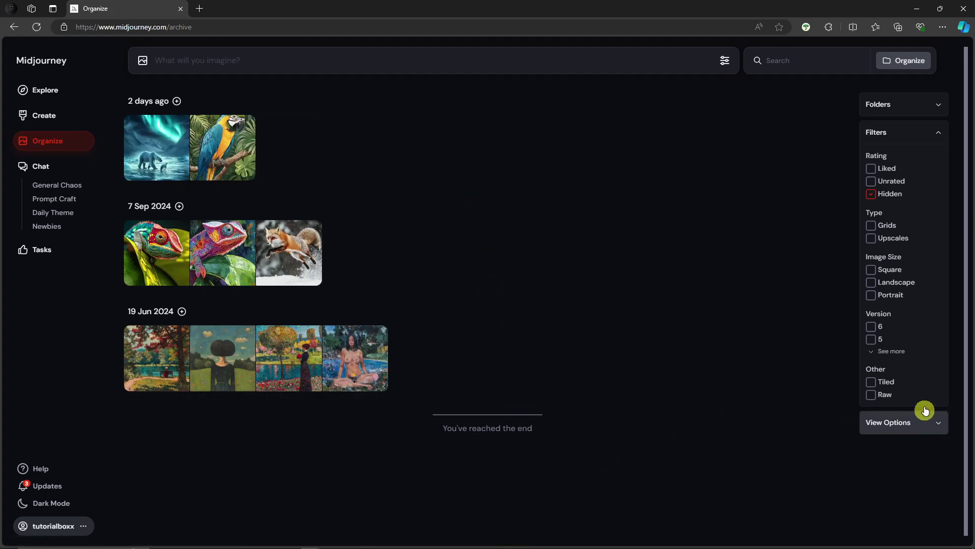
click(872, 194)
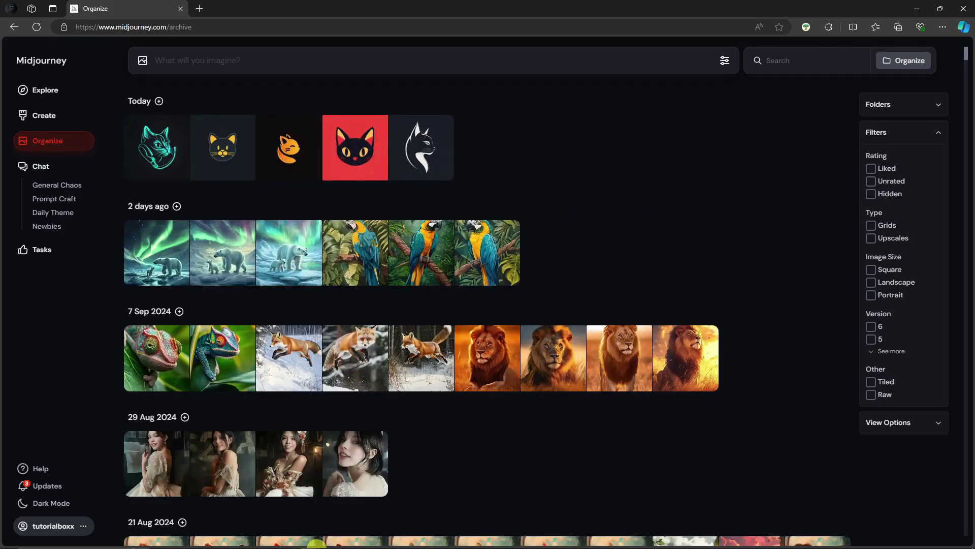
- Send /settings to the Midjourney bot in #general
key(alt+Tab)
click(464, 516)
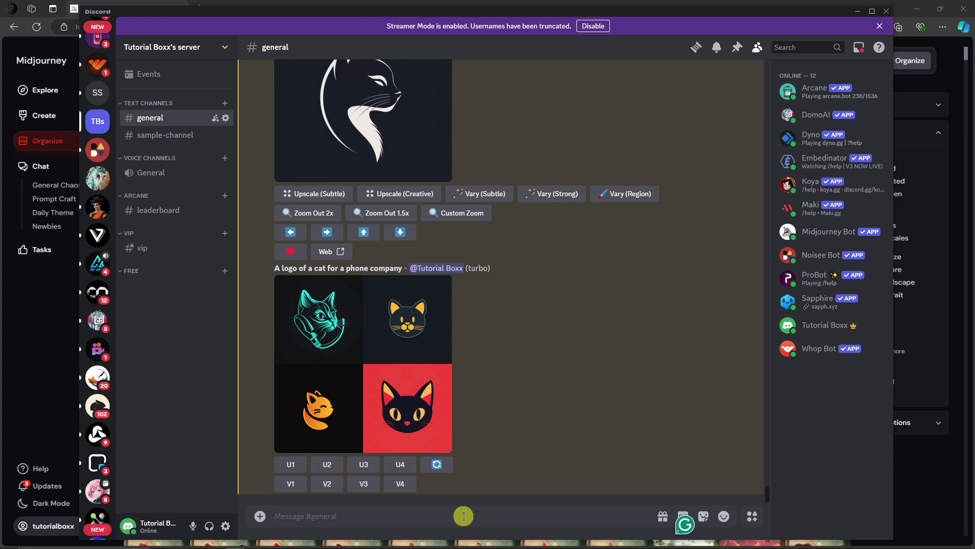
text(/settings)
key(Return)
key(Return)
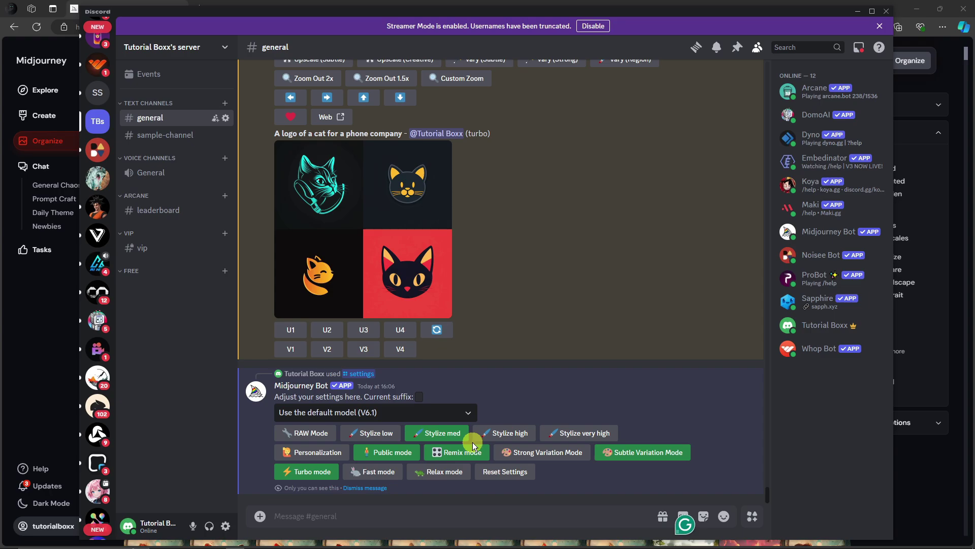
- Try Stealth mode, read the plan-upgrade reply, and return to the gallery
click(380, 453)
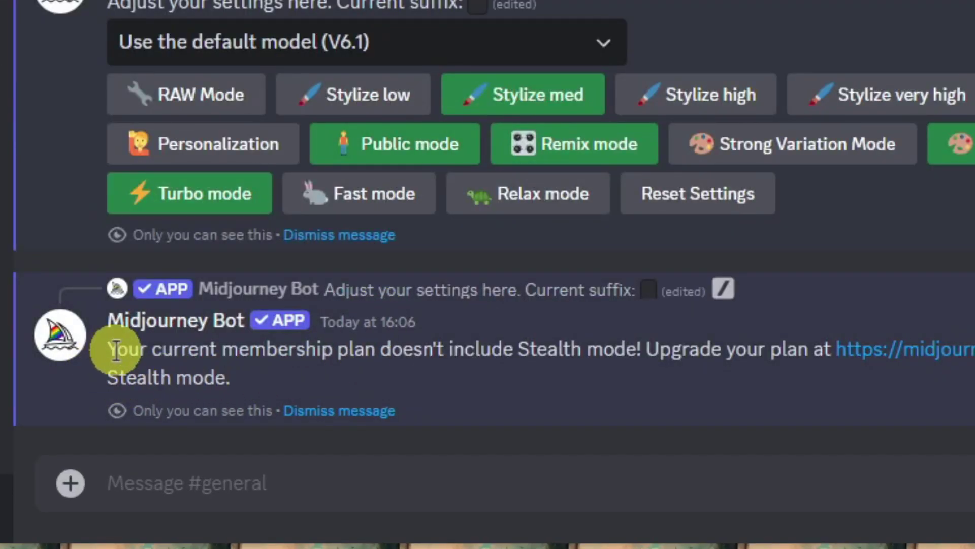
drag(109, 349, 233, 374)
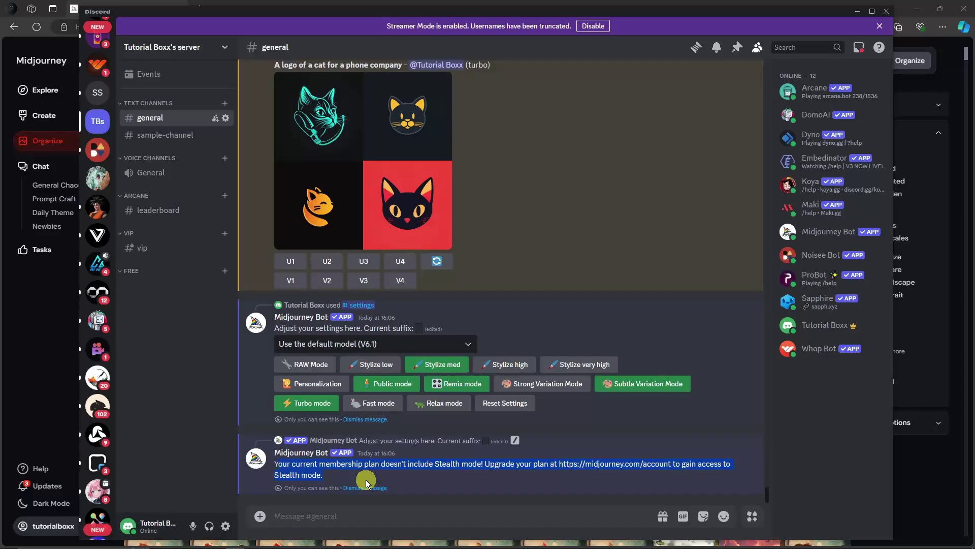
click(443, 468)
drag(434, 465, 484, 465)
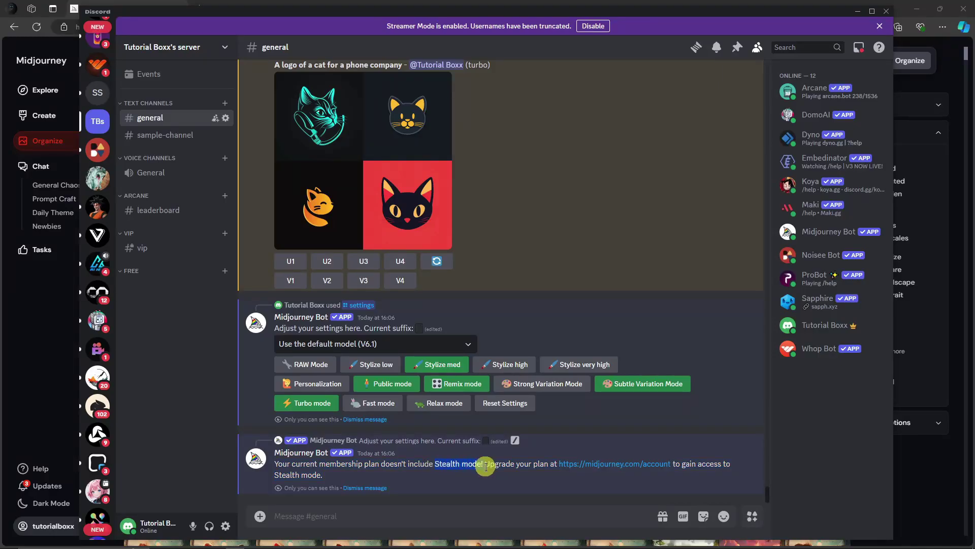
click(530, 512)
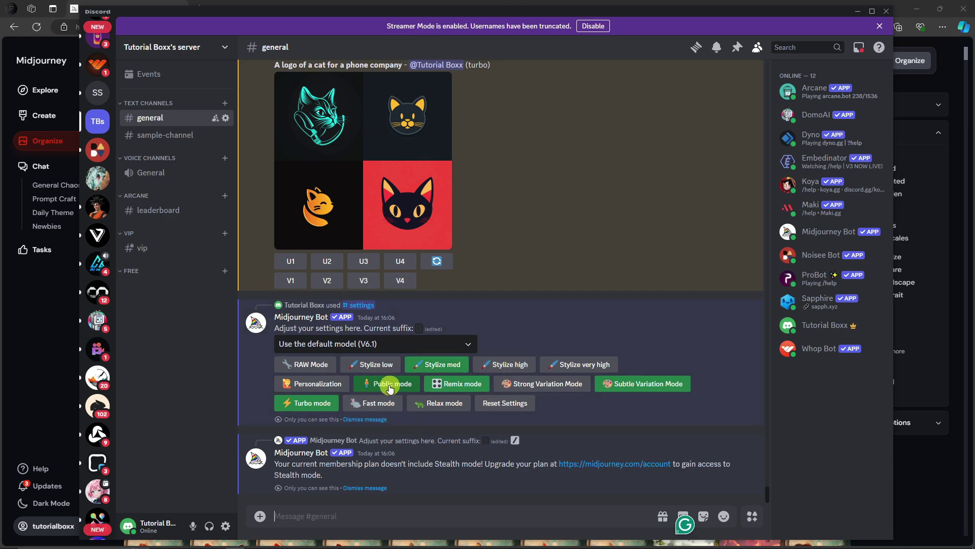
click(26, 339)
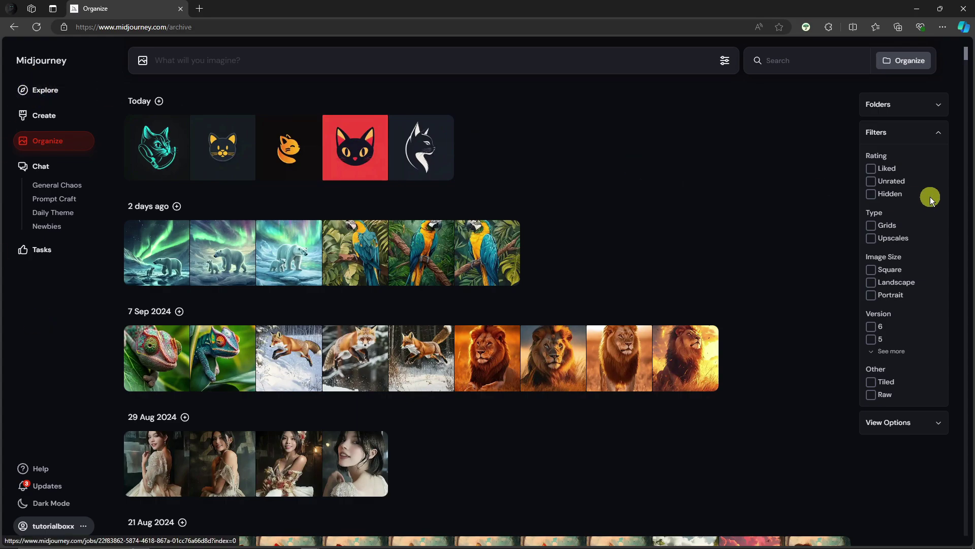
- Toggle the Liked and Landscape filters on and off, leaving both cleared
click(872, 170)
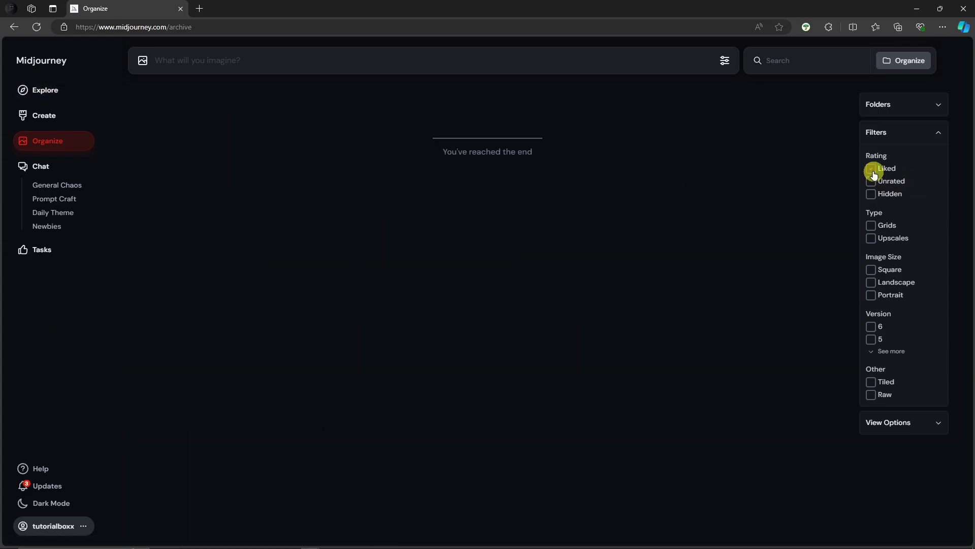
click(873, 170)
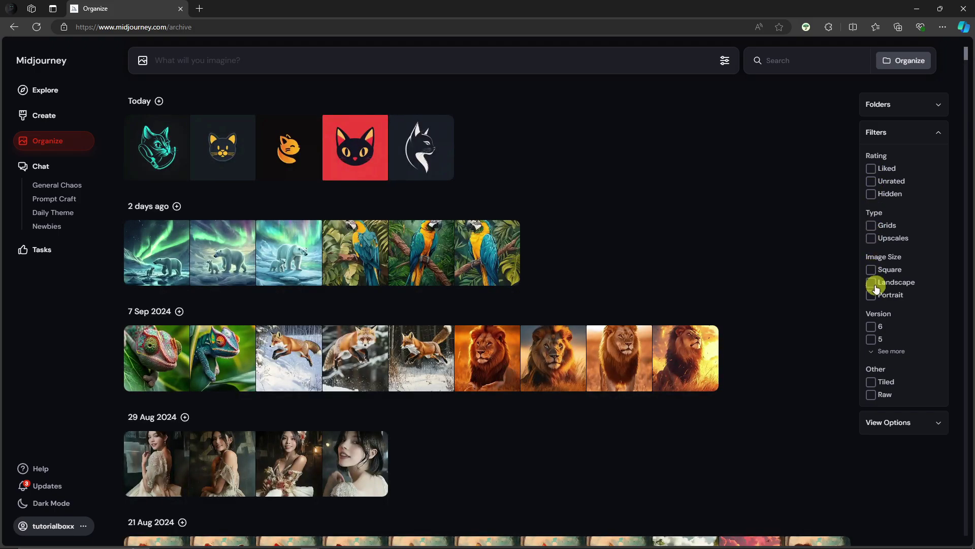
click(872, 283)
click(872, 270)
- Try the version 4 and Tiled filters, clear them, and bring up View Options
click(874, 350)
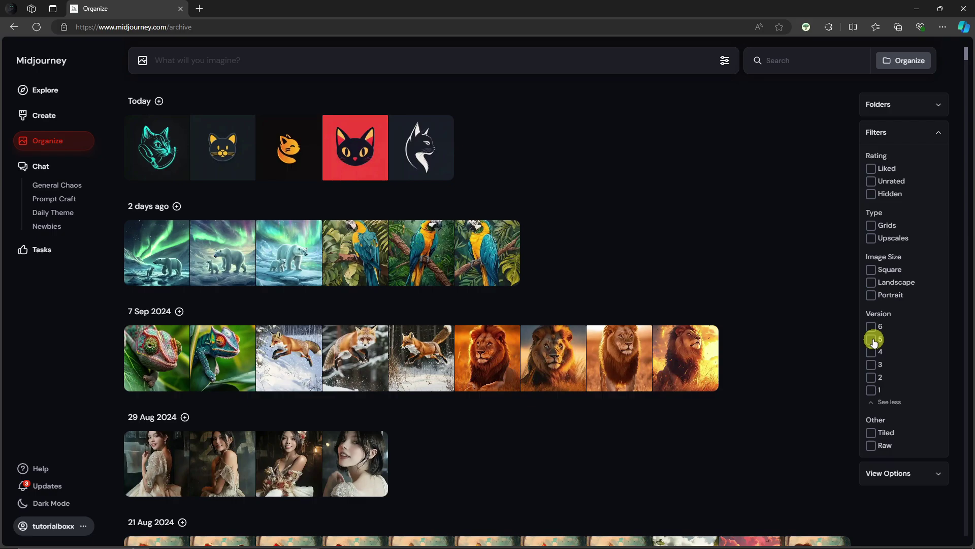
click(872, 340)
click(872, 352)
click(872, 432)
click(872, 445)
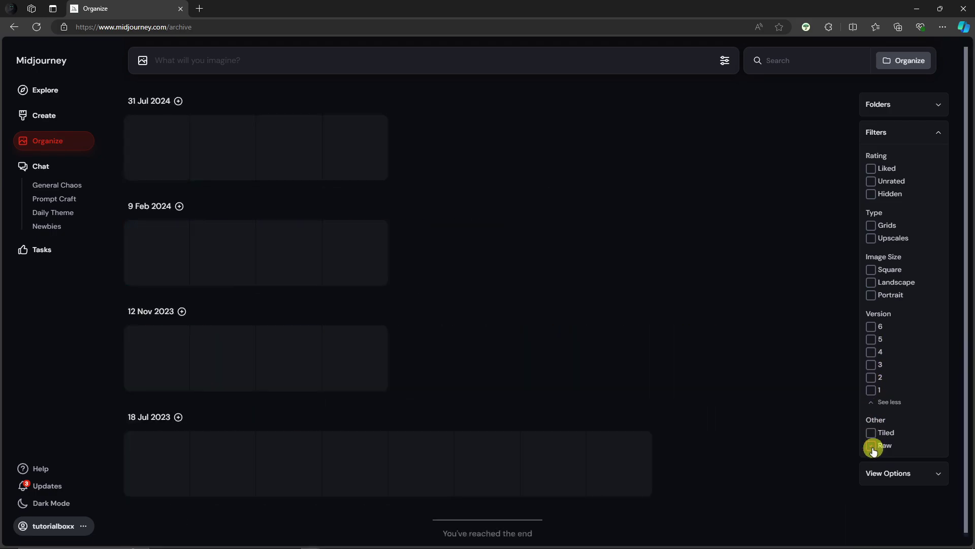
click(931, 474)
- Set Layout to Full and Image Size to Small, expand Folders, and cancel Create Folder
click(871, 481)
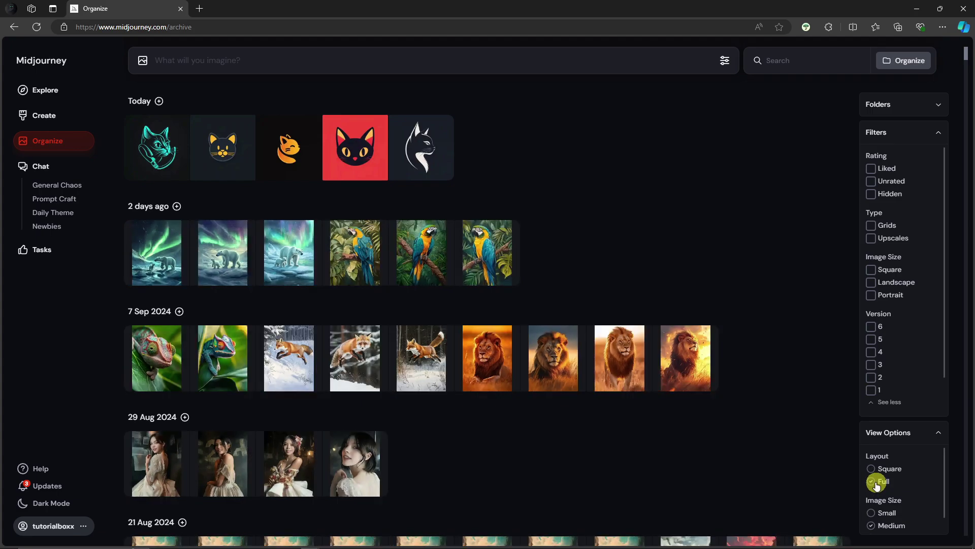
click(873, 513)
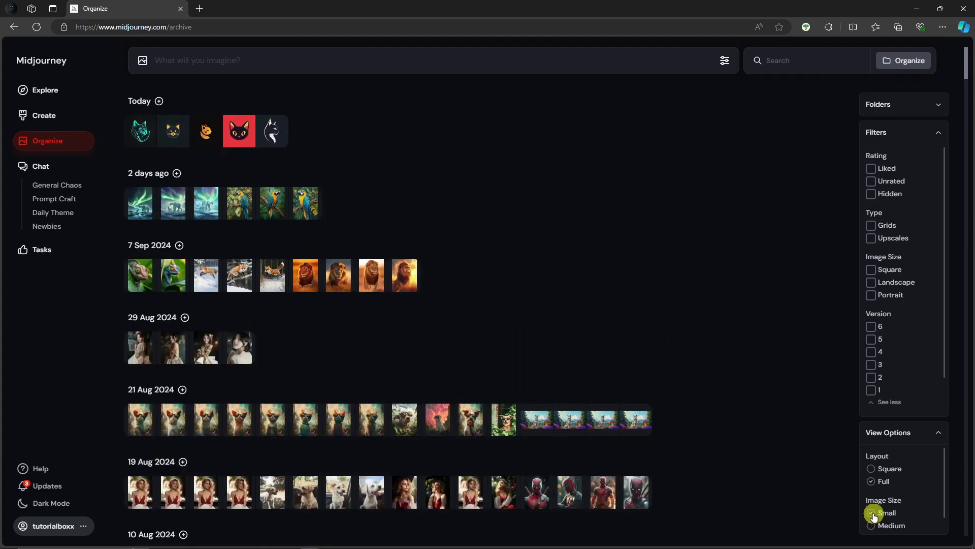
click(933, 113)
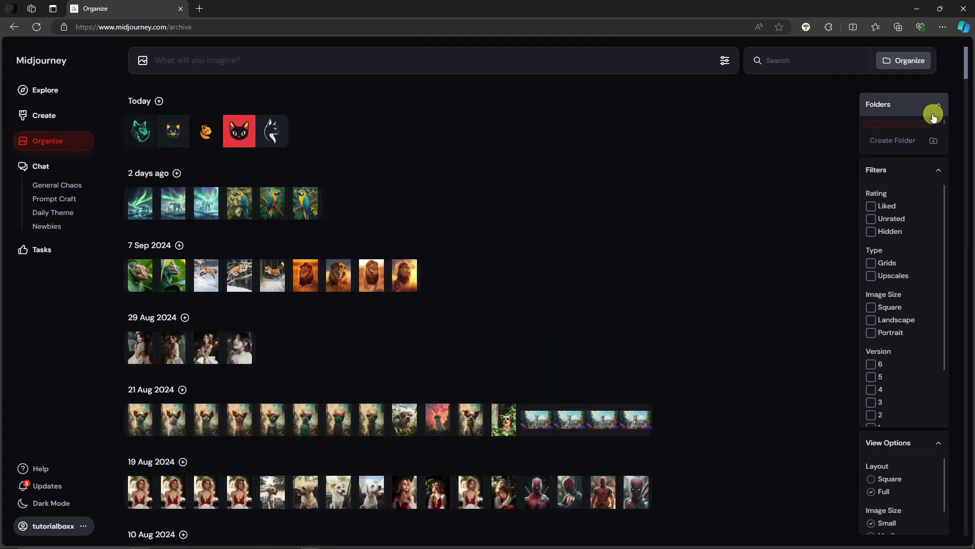
click(937, 170)
click(923, 156)
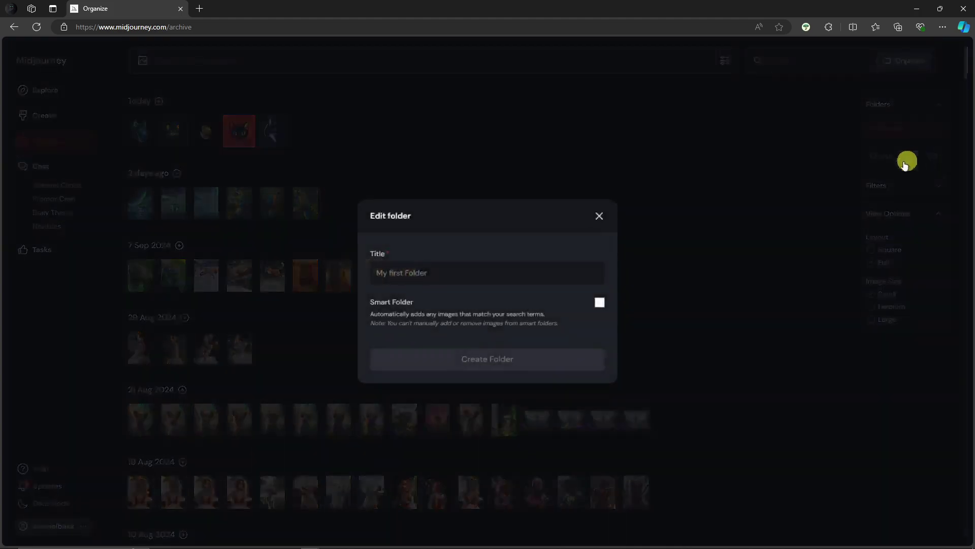
click(599, 216)
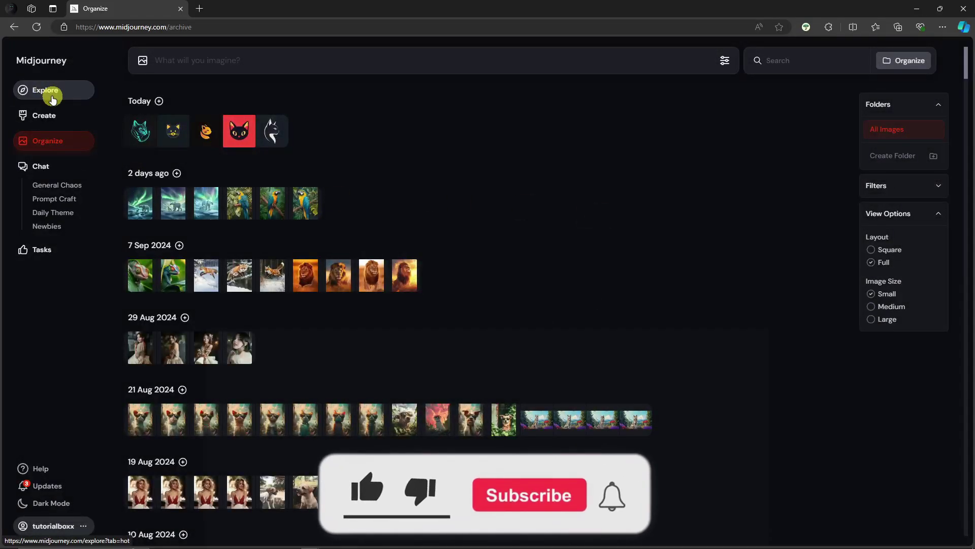